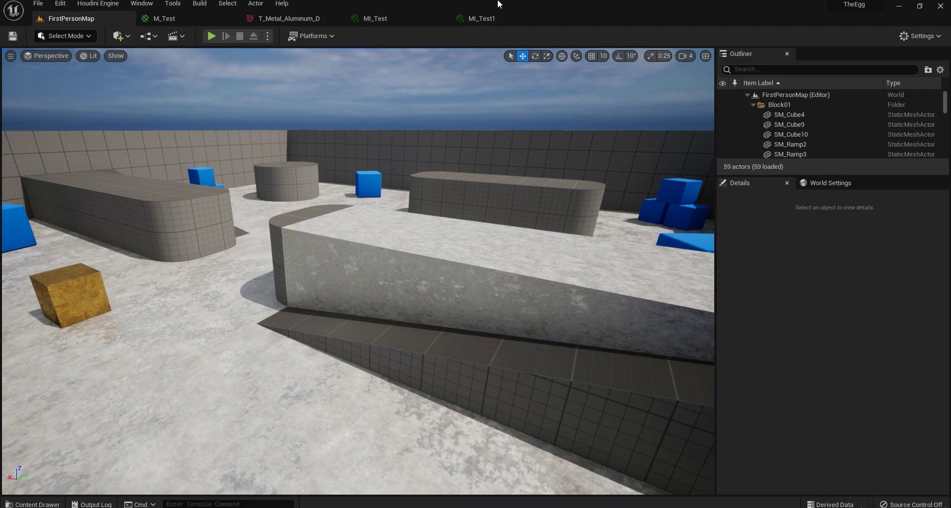
# Step: Switch to the M_Test material graph and locate the Texture Sample node's source texture among the project assets
pyautogui.moveTo(358, 271)
pyautogui.mouseDown(button='right')
pyautogui.moveTo(323, 256)
pyautogui.moveTo(358, 264)
pyautogui.mouseUp(button='right')
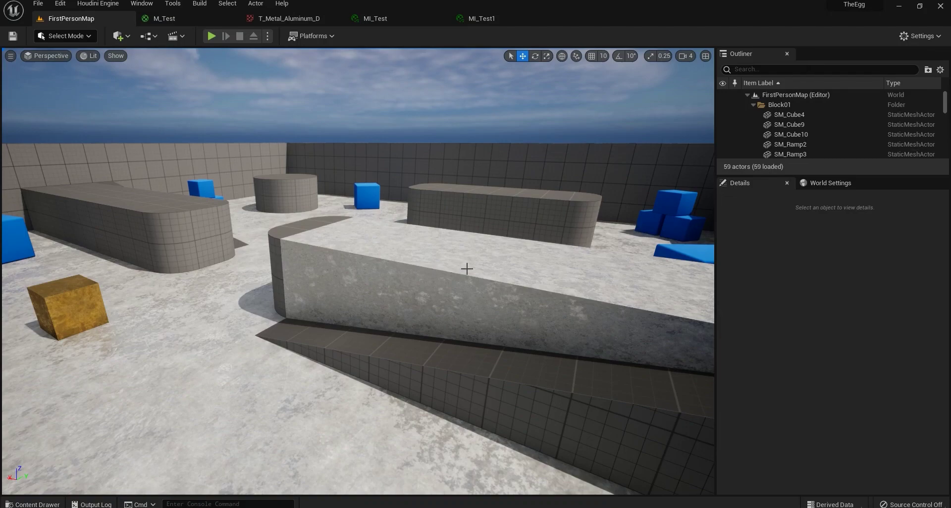
pyautogui.moveTo(385, 219); pyautogui.dragTo(337, 287, button='right')
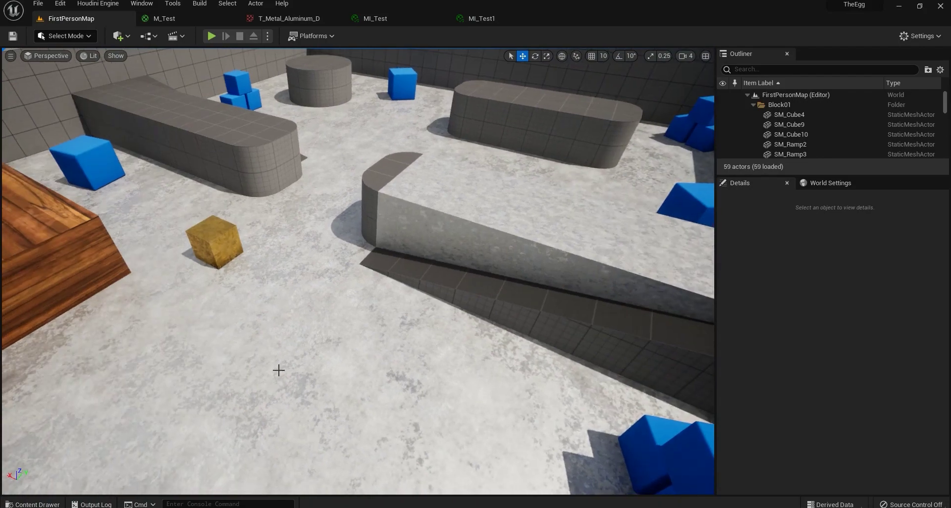
pyautogui.click(177, 21)
pyautogui.moveTo(300, 256); pyautogui.dragTo(649, 304, button='right')
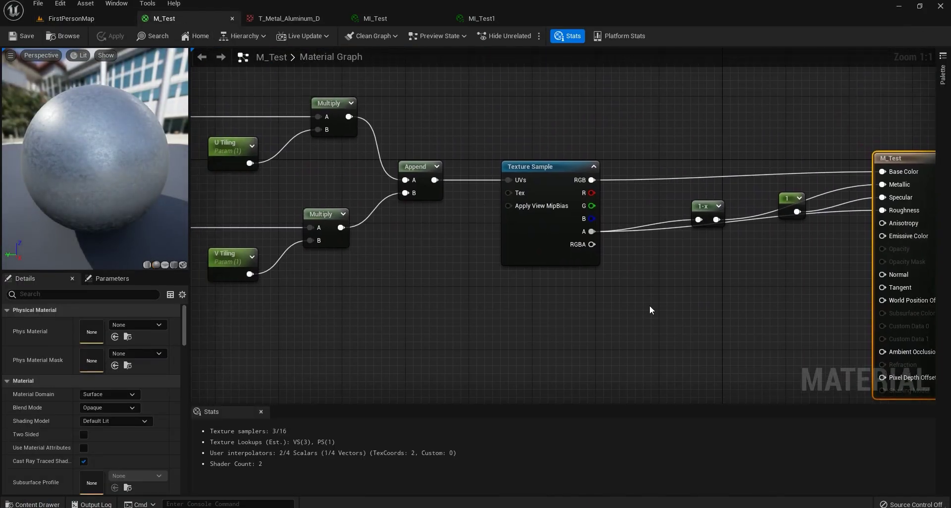
pyautogui.click(535, 239)
pyautogui.click(126, 417)
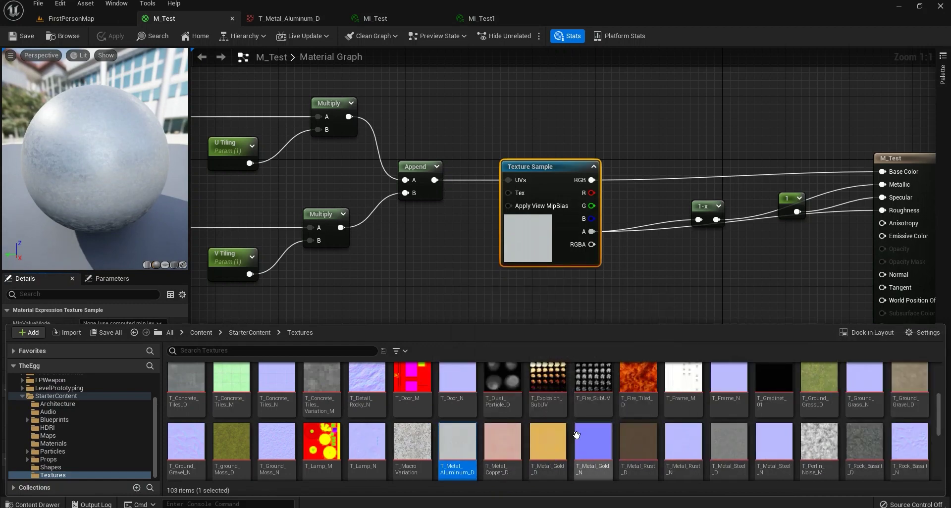
# Step: Add the T_CobbleStone_Rough_D texture as a Texture Sample node in the empty area below the existing nodes
pyautogui.scroll(2, 540, 435)
pyautogui.scroll(2, 539, 435)
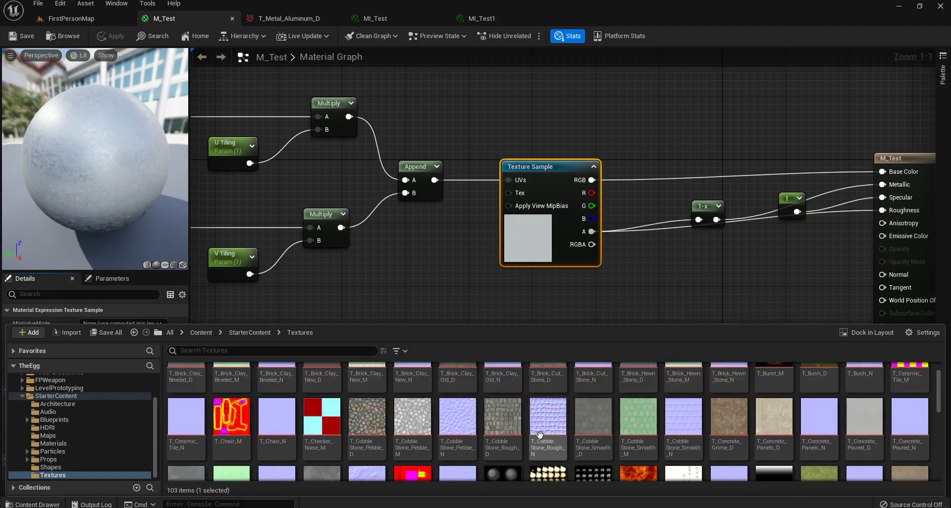
pyautogui.scroll(1, 540, 435)
pyautogui.scroll(-1, 542, 437)
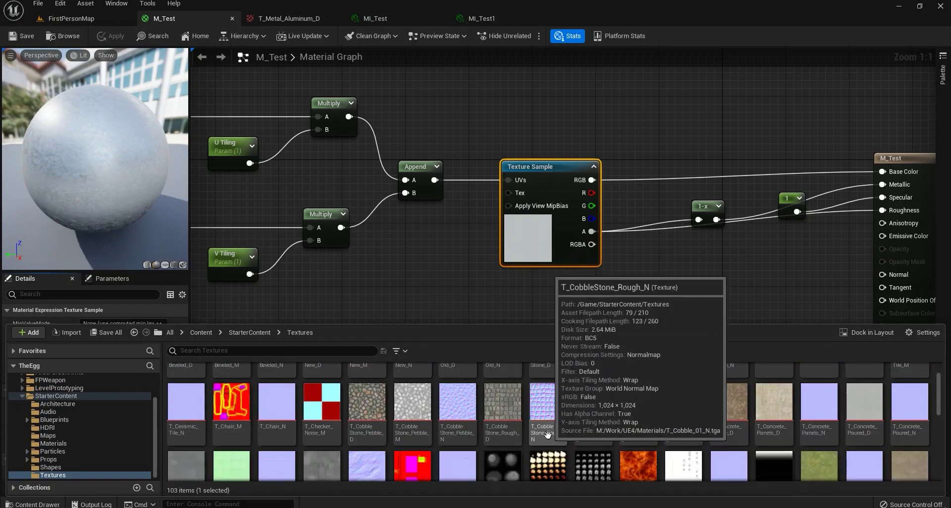
pyautogui.moveTo(502, 403); pyautogui.dragTo(396, 287)
pyautogui.moveTo(546, 326); pyautogui.dragTo(532, 193, button='right')
pyautogui.moveTo(447, 255); pyautogui.dragTo(543, 380)
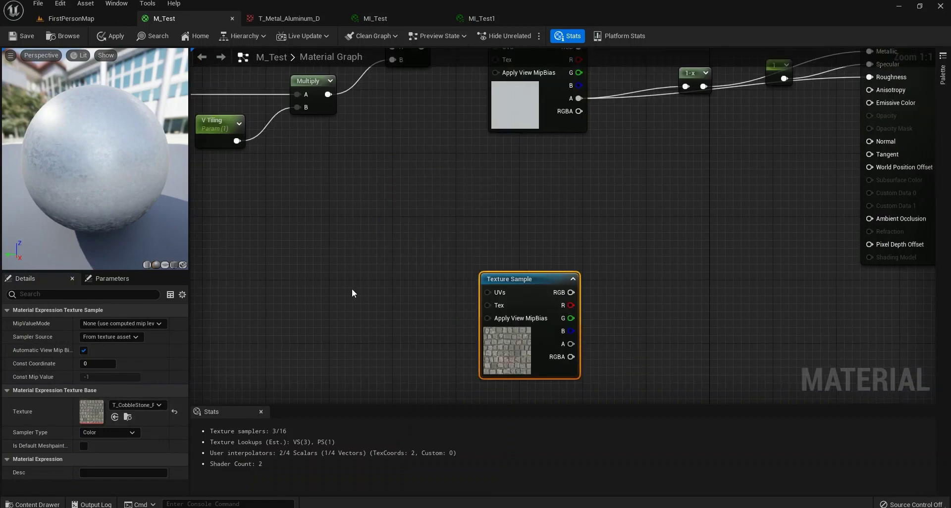
# Step: Add the T_MacroVariation texture as another Texture Sample node, beside the cobblestone one
pyautogui.click(33, 504)
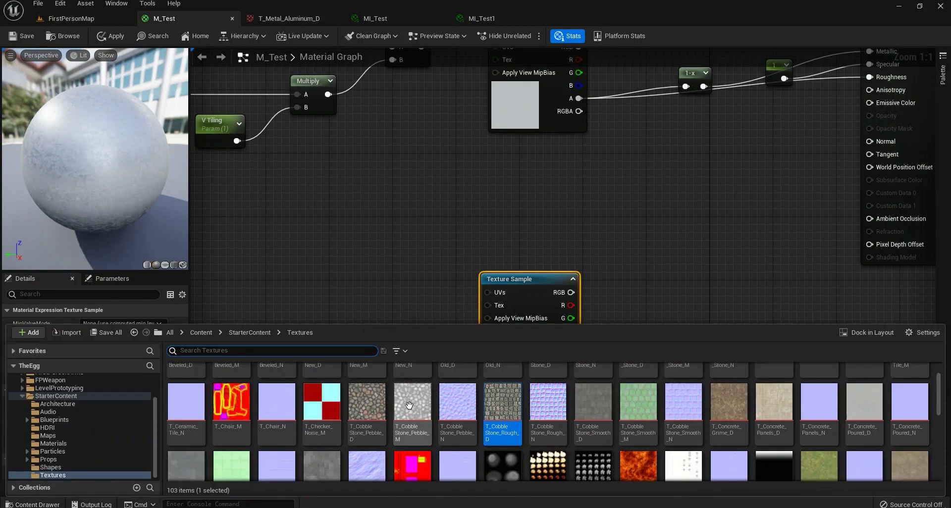
pyautogui.scroll(-3, 526, 434)
pyautogui.click(412, 399)
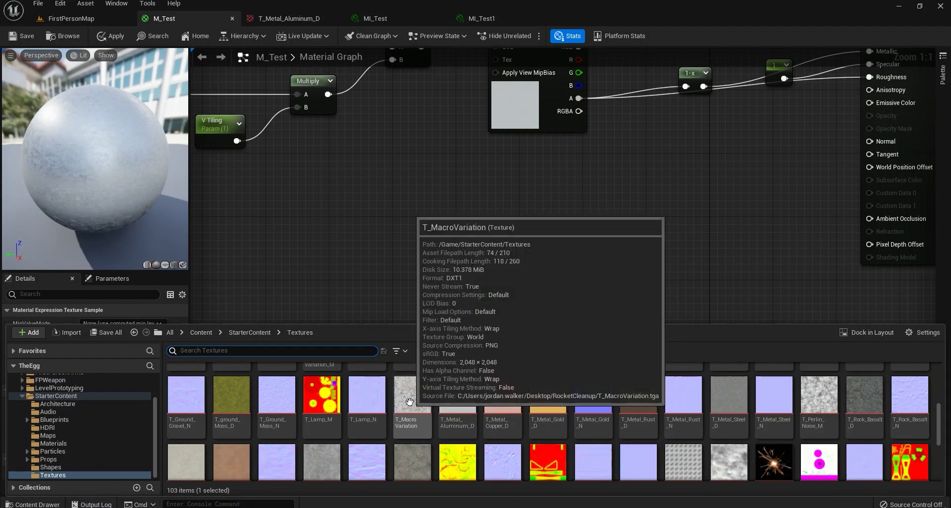
pyautogui.moveTo(317, 218); pyautogui.dragTo(318, 219)
# Step: Open T_MacroVariation in the texture editor, dock it with the other editors, and compare it with T_Metal_Aluminum_D
pyautogui.doubleClick(323, 229)
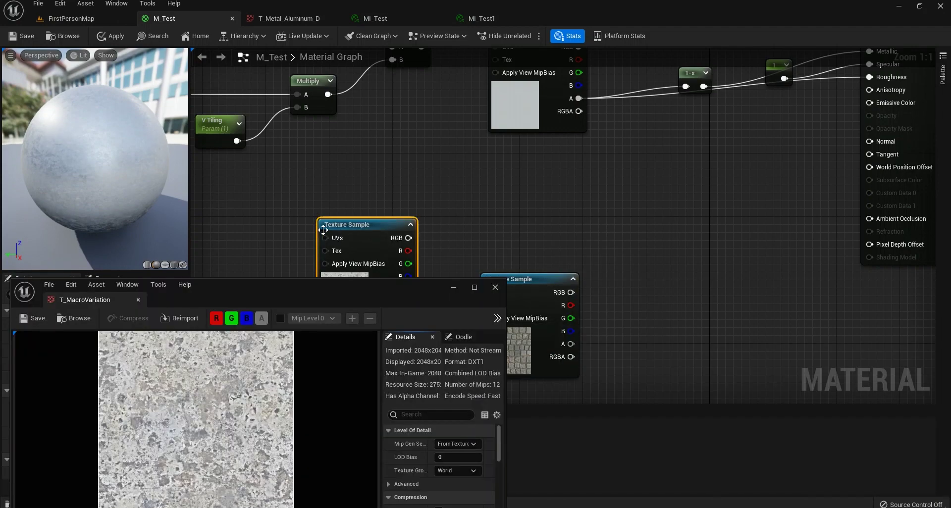
pyautogui.moveTo(100, 301); pyautogui.dragTo(363, 2)
pyautogui.moveTo(394, 161); pyautogui.dragTo(458, 21)
pyautogui.click(309, 16)
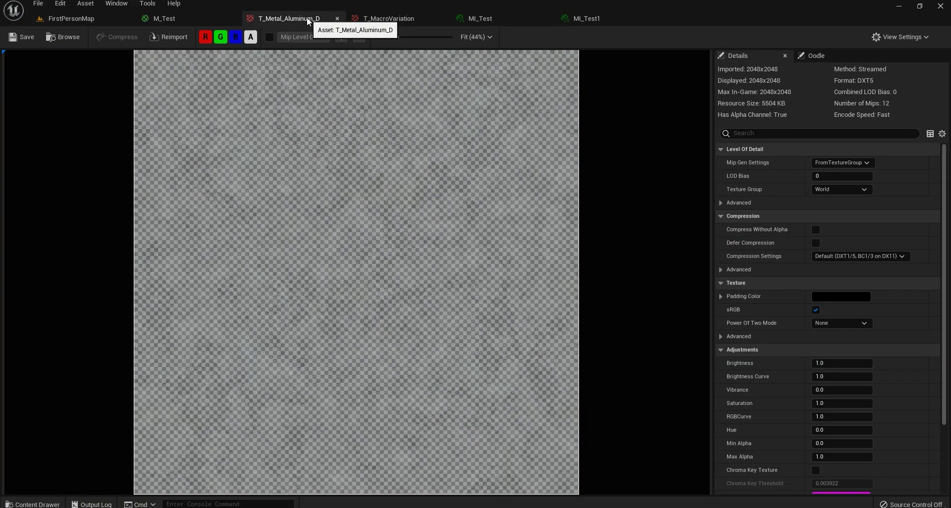
pyautogui.click(381, 21)
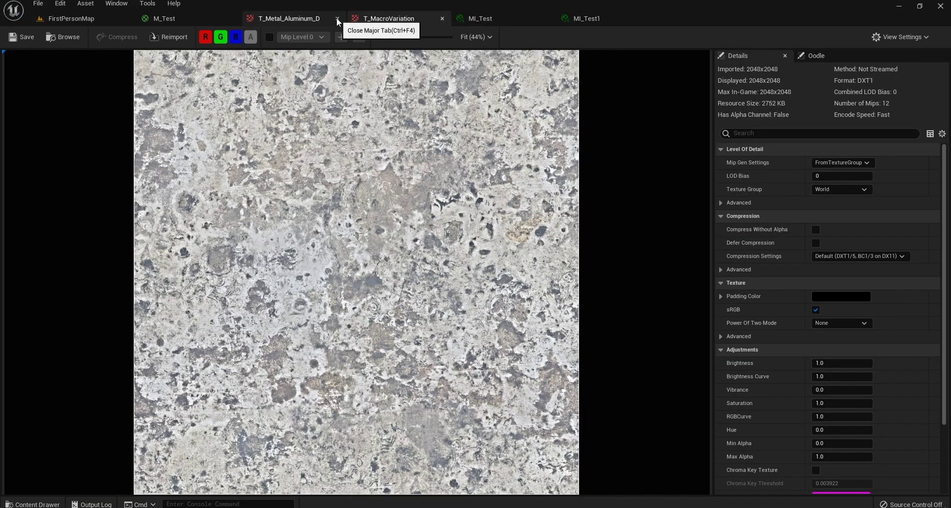
# Step: Close the T_Metal_Aluminum_D, T_MacroVariation, MI_Test and MI_Test1 editors, keeping the M_Test graph open
pyautogui.click(337, 18)
pyautogui.click(336, 17)
pyautogui.click(336, 18)
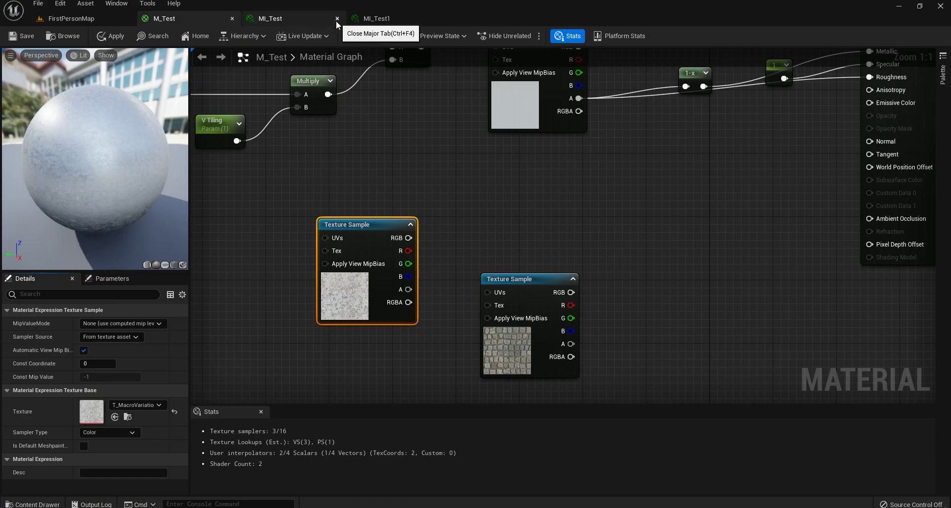
pyautogui.click(337, 18)
# Step: Move the cobblestone Texture Sample node out of the way and select the aluminum Texture Sample node
pyautogui.moveTo(520, 205); pyautogui.dragTo(583, 136, button='right')
pyautogui.moveTo(573, 266); pyautogui.dragTo(406, 355)
pyautogui.moveTo(453, 272); pyautogui.dragTo(514, 243, button='right')
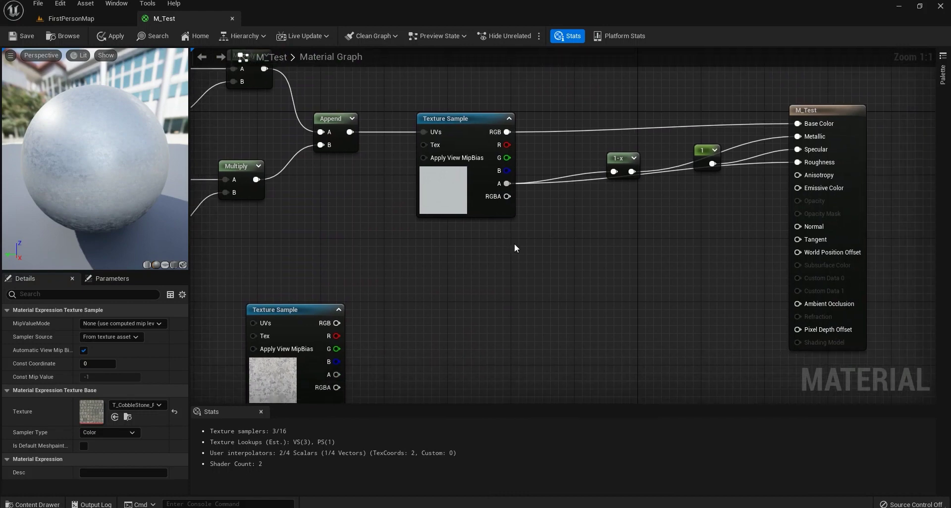
pyautogui.click(463, 211)
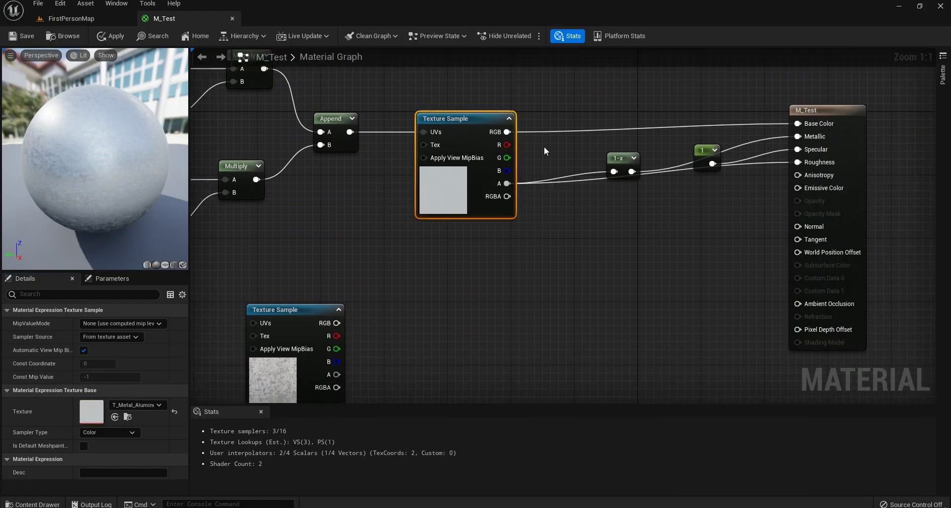
pyautogui.moveTo(102, 166); pyautogui.dragTo(133, 152)
pyautogui.moveTo(534, 240); pyautogui.dragTo(438, 229, button='right')
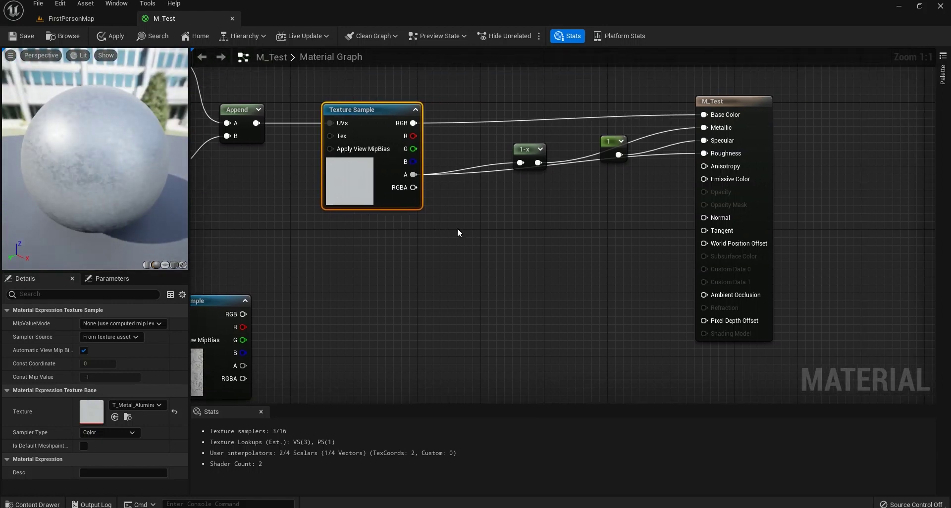
# Step: Add a Multiply node below the 1-x node and connect the aluminum Texture Sample's RGB output to its A input
pyautogui.click(474, 236)
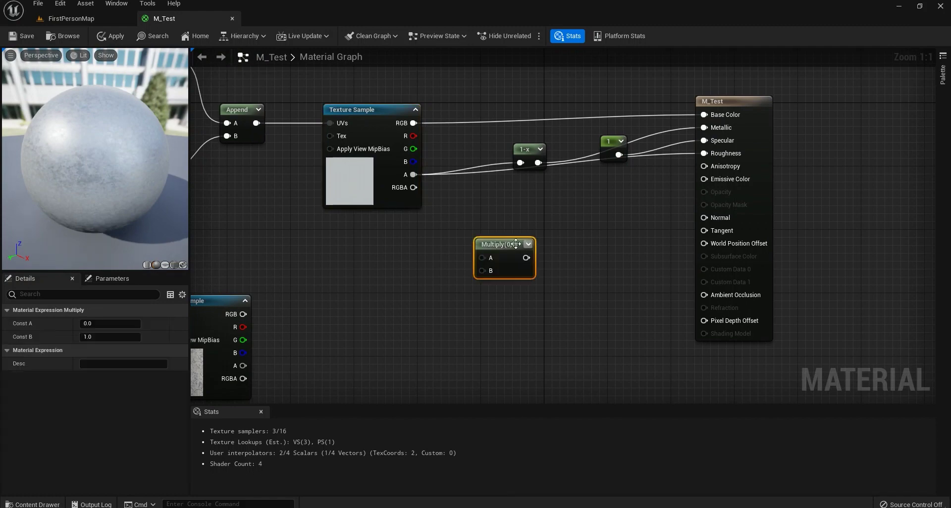
pyautogui.press('Delete')
pyautogui.rightClick(470, 251)
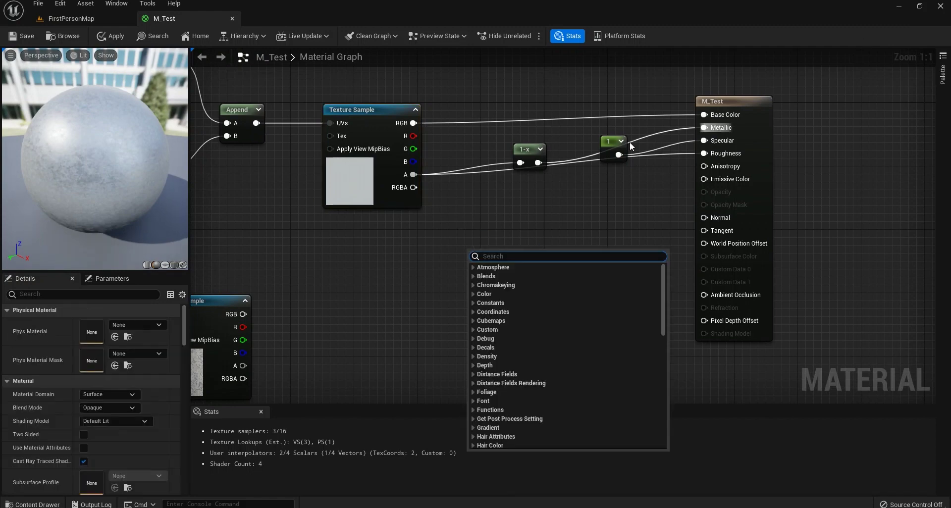
pyautogui.write('mult')
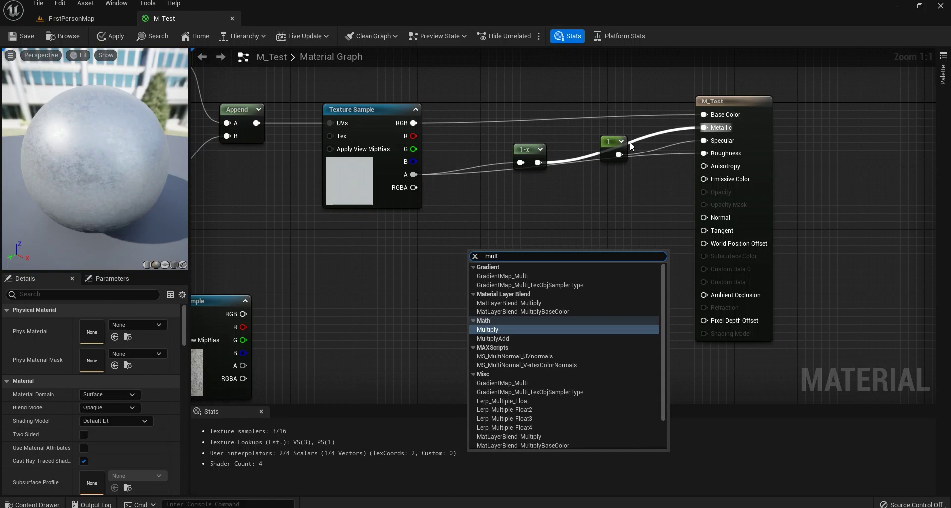
pyautogui.click(942, 74)
pyautogui.click(500, 278)
pyautogui.click(497, 238)
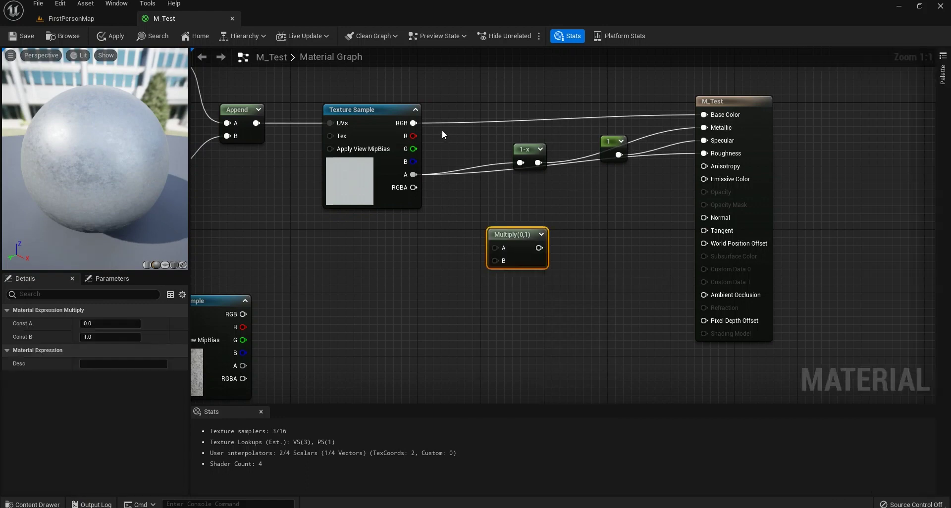
pyautogui.moveTo(412, 123); pyautogui.dragTo(497, 248)
# Step: Add a Constant3Vector node, connect it to the Multiply node's B input, and position it just below and before the Multiply
pyautogui.moveTo(397, 272); pyautogui.dragTo(455, 256, button='right')
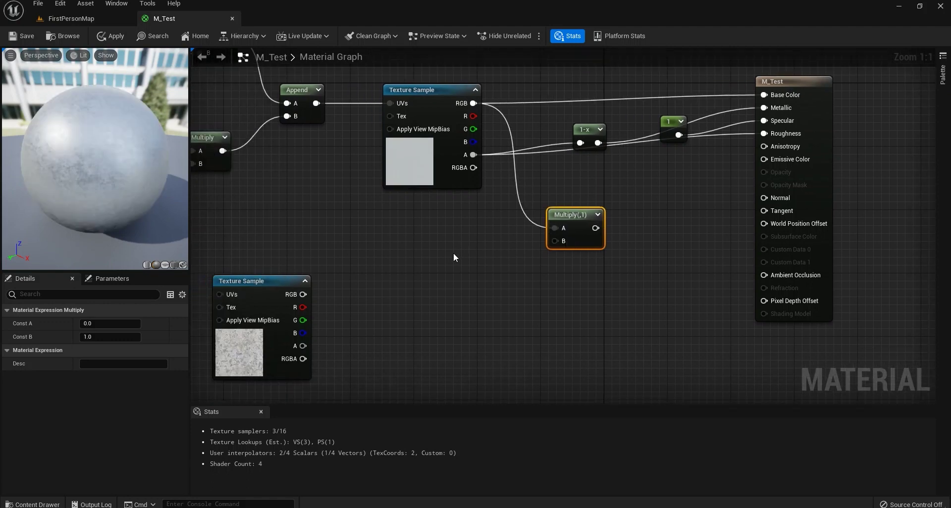
pyautogui.click(438, 268)
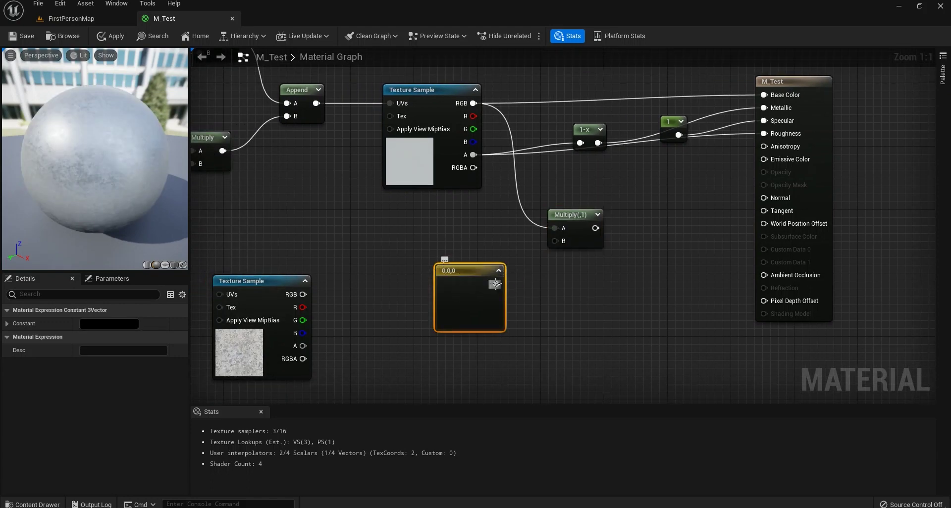
pyautogui.moveTo(495, 283); pyautogui.dragTo(555, 241)
pyautogui.moveTo(469, 298); pyautogui.dragTo(457, 276)
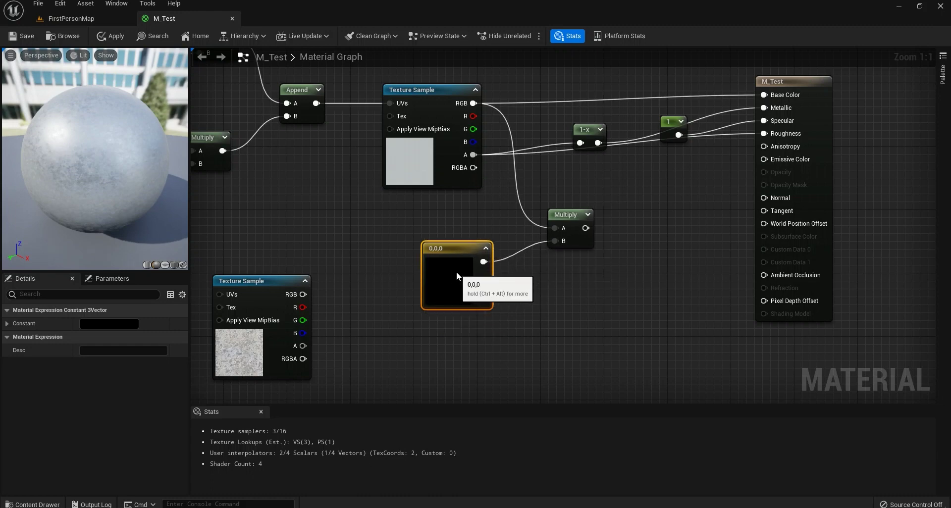
# Step: Set the three-component constant to a light pink colour with R 1.0, G 0.458333 and B 0.458333
pyautogui.click(7, 323)
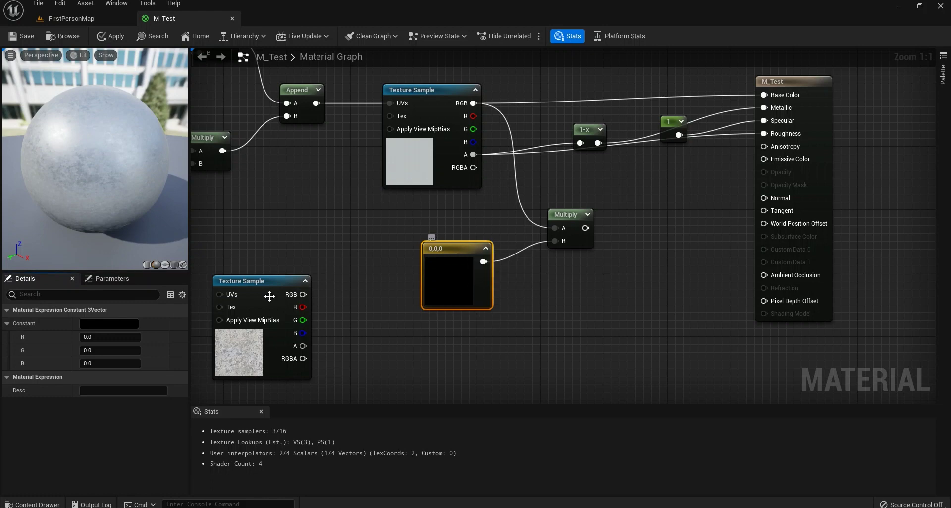
pyautogui.click(121, 324)
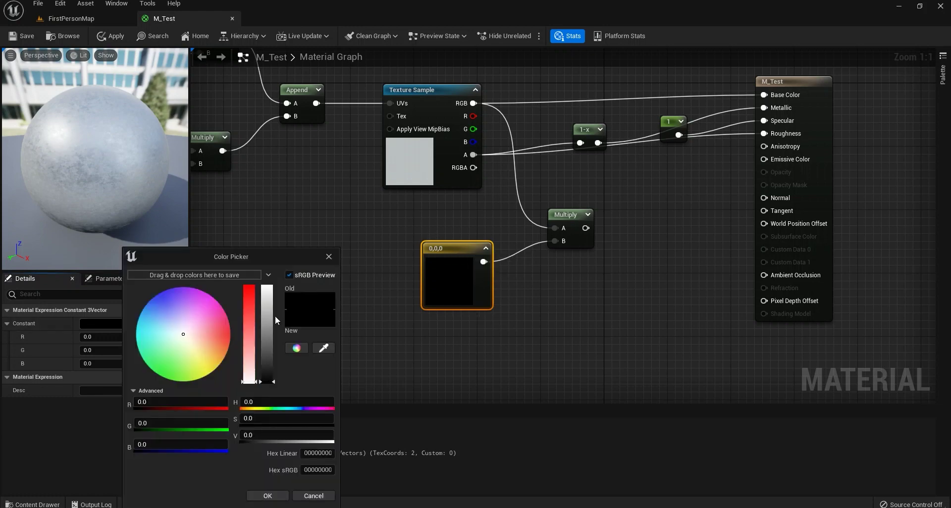
pyautogui.click(252, 329)
pyautogui.click(262, 289)
pyautogui.click(266, 496)
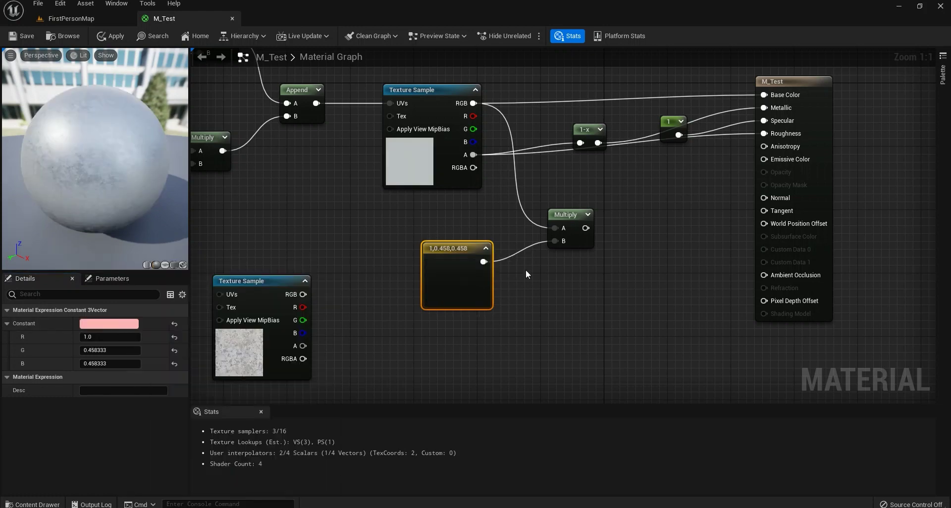
# Step: Convert the pink constant node to a parameter named Color
pyautogui.rightClick(427, 251)
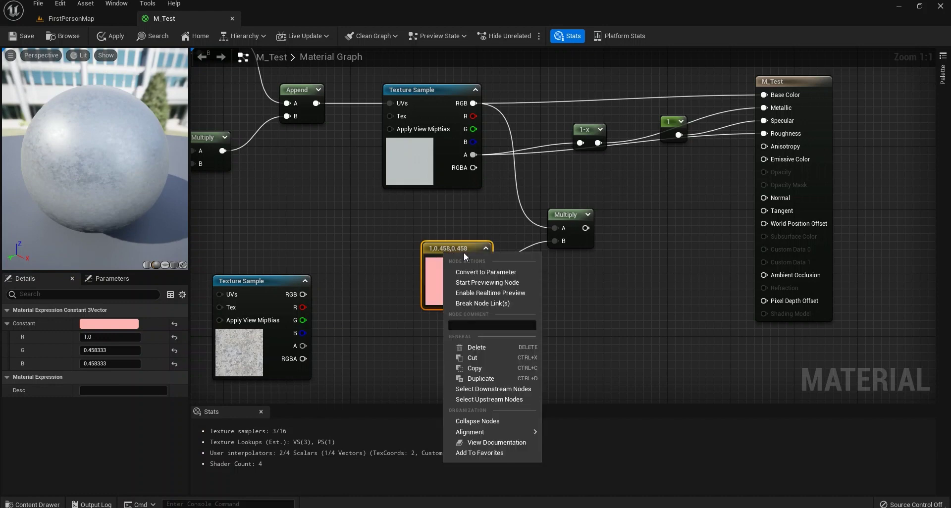
pyautogui.click(491, 266)
pyautogui.write('Color')
pyautogui.press('Return')
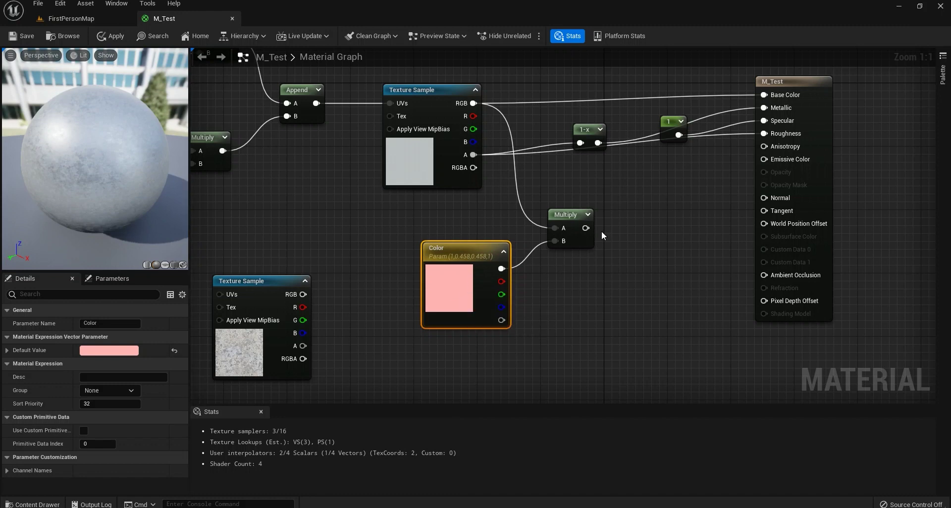
# Step: Connect the Multiply output to M_Test's Base Color, then apply and save the material
pyautogui.moveTo(631, 219); pyautogui.dragTo(579, 295, button='right')
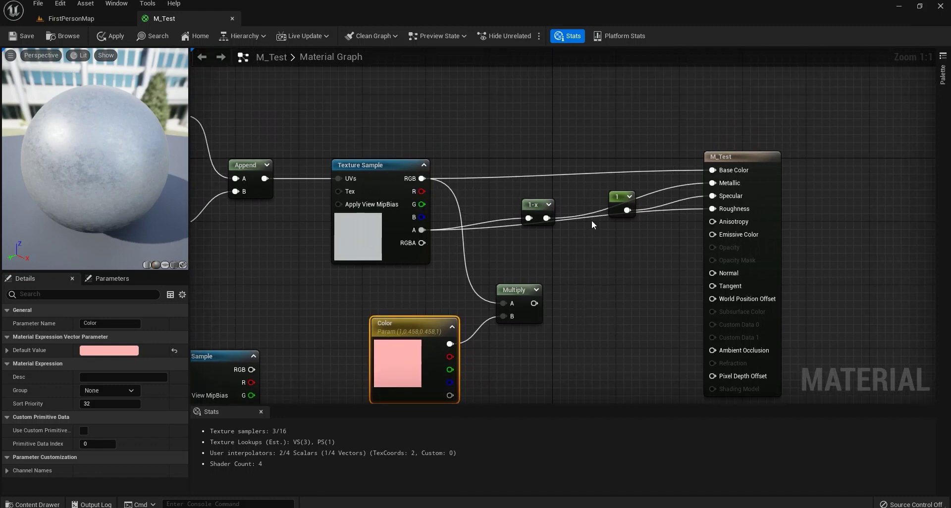
pyautogui.moveTo(534, 303); pyautogui.dragTo(712, 170)
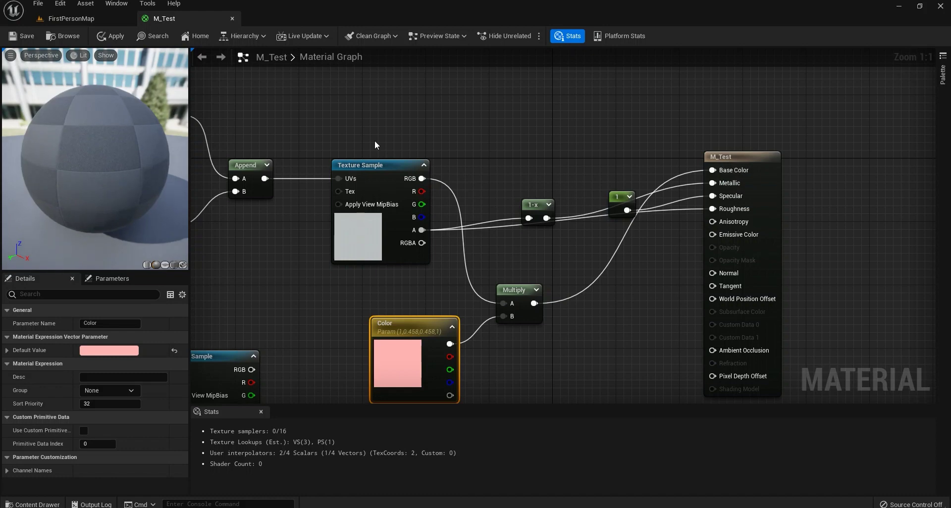
pyautogui.click(104, 37)
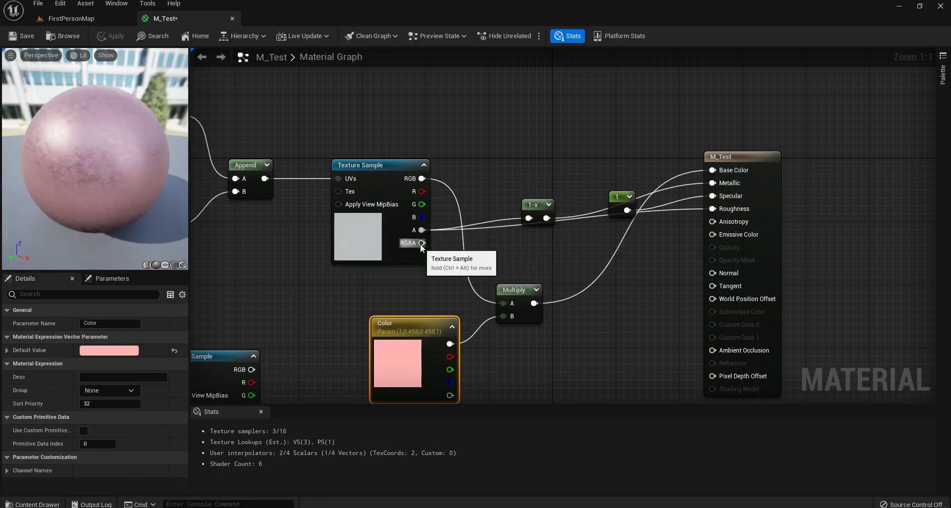
pyautogui.click(20, 37)
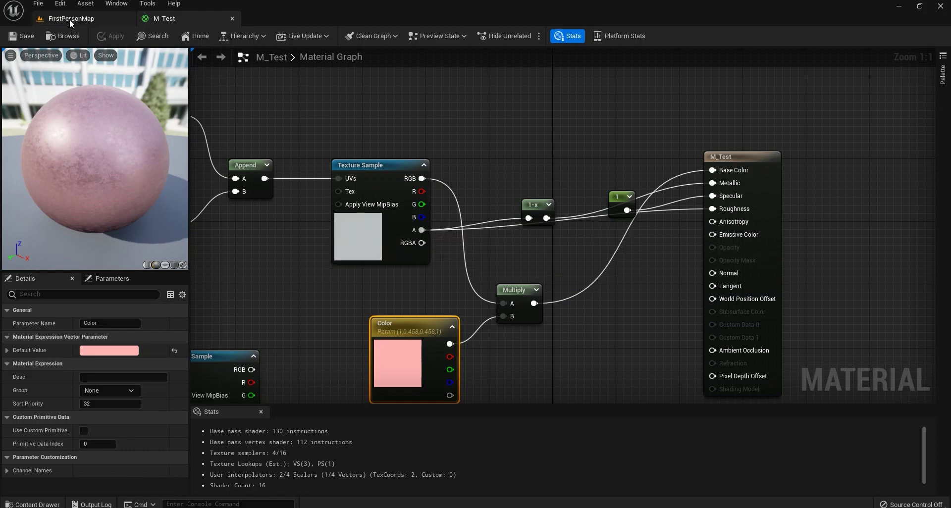
# Step: Select the SM_Cube floor in FirstPersonMap and open its assigned MI_Test material instance
pyautogui.click(69, 19)
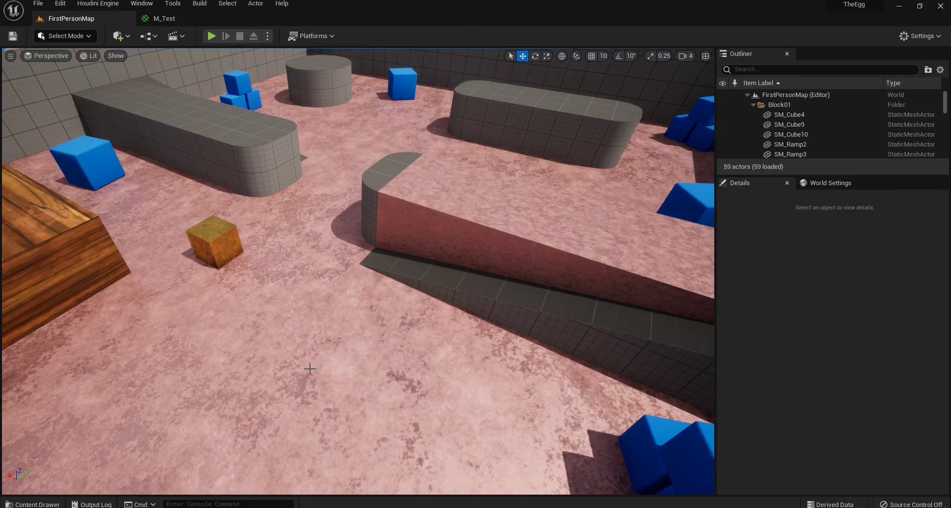
pyautogui.click(488, 226)
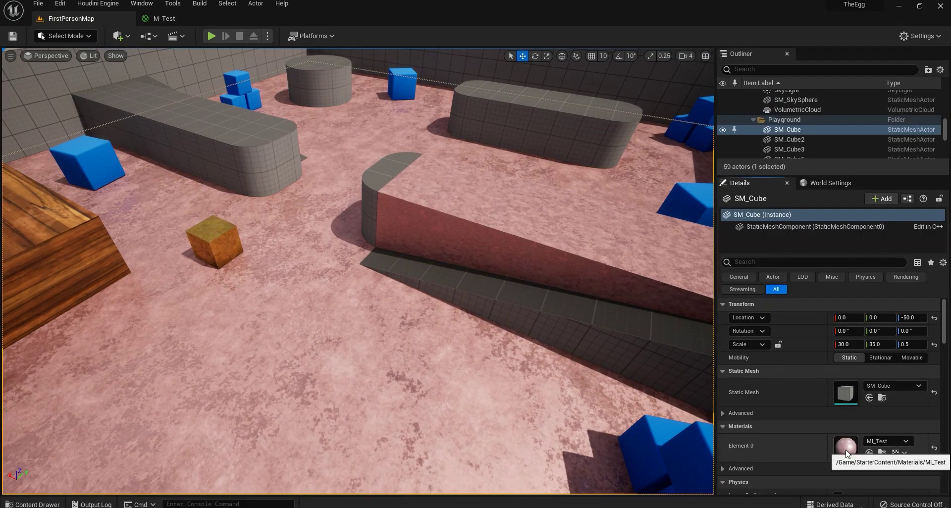
pyautogui.doubleClick(845, 449)
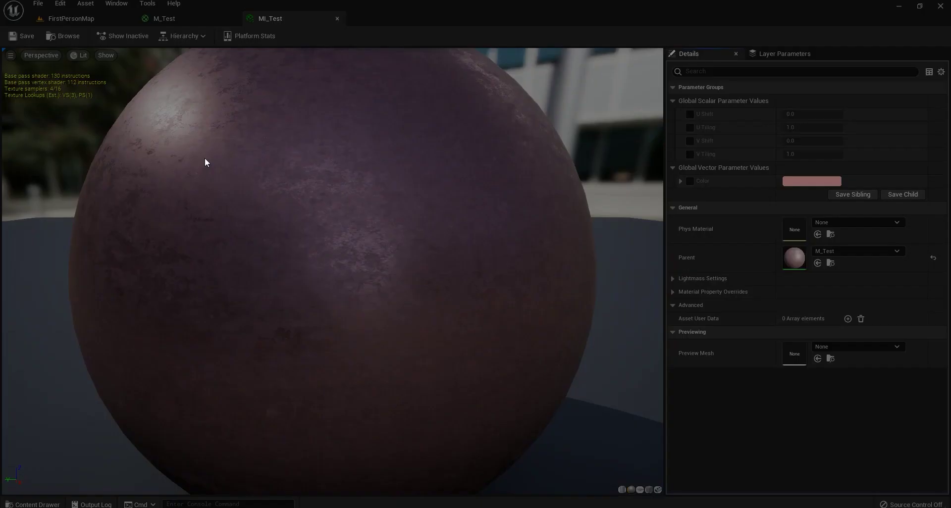
# Step: Undock the MI_Test editor into a floating window over the FirstPersonMap viewport
pyautogui.moveTo(205, 159); pyautogui.dragTo(148, 203)
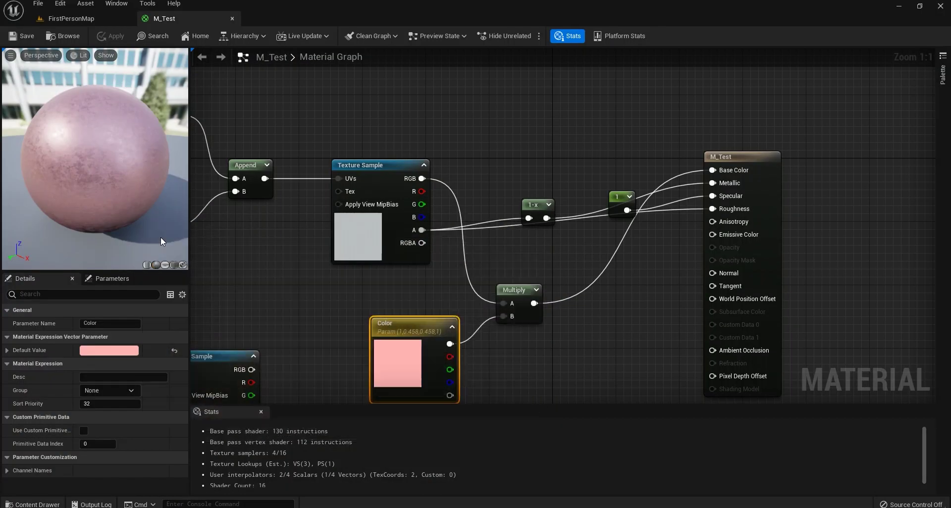
pyautogui.click(63, 18)
pyautogui.moveTo(395, 237); pyautogui.dragTo(307, 253)
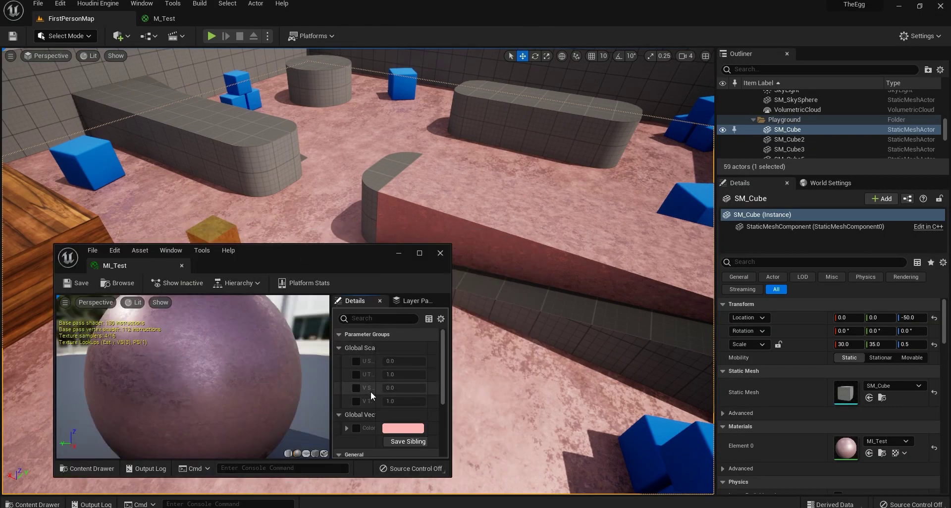
# Step: Override the Color parameter in MI_Test and change it to a dark grey
pyautogui.click(356, 428)
pyautogui.click(402, 427)
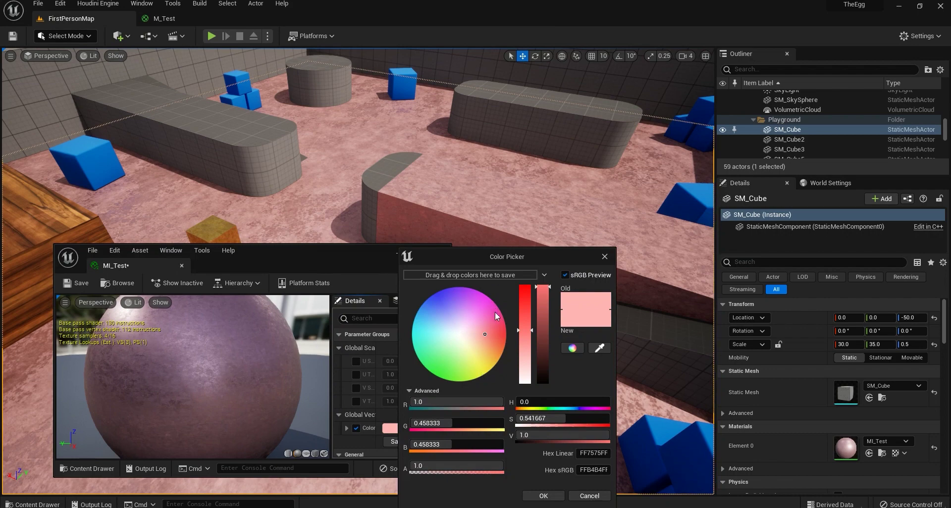
pyautogui.moveTo(496, 326); pyautogui.dragTo(455, 342)
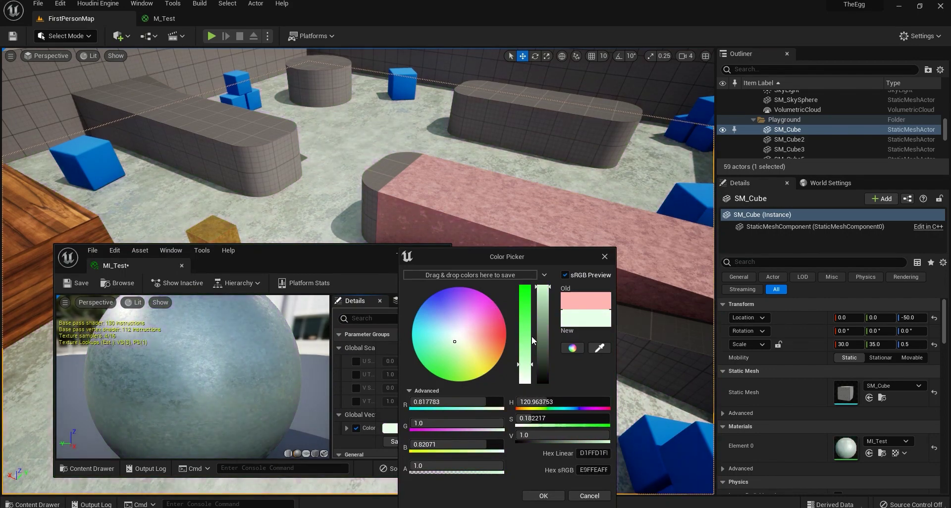
pyautogui.click(543, 356)
pyautogui.moveTo(543, 356); pyautogui.dragTo(468, 333)
pyautogui.click(579, 493)
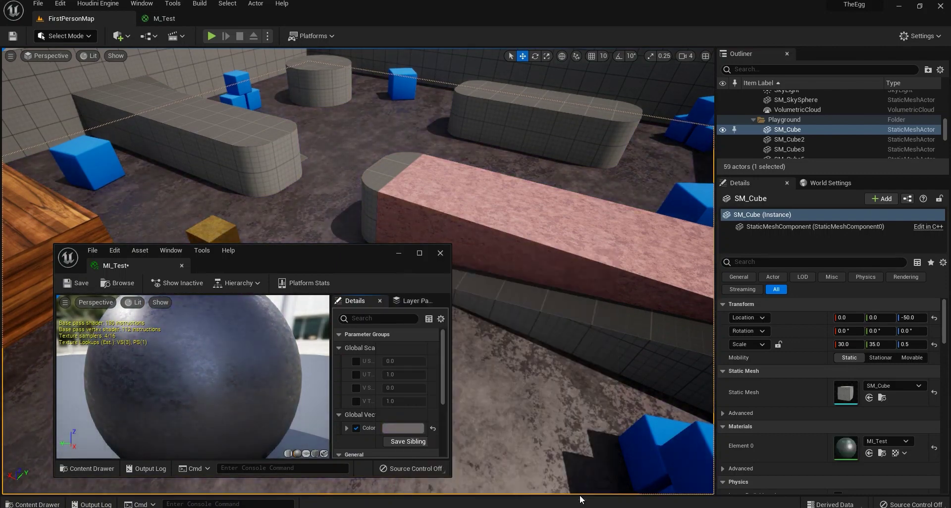
# Step: Dock MI_Test back beside the other editors and delete the Color parameter node from M_Test's graph
pyautogui.moveTo(127, 266); pyautogui.dragTo(291, 14)
pyautogui.click(218, 15)
pyautogui.moveTo(389, 292); pyautogui.dragTo(537, 195, button='right')
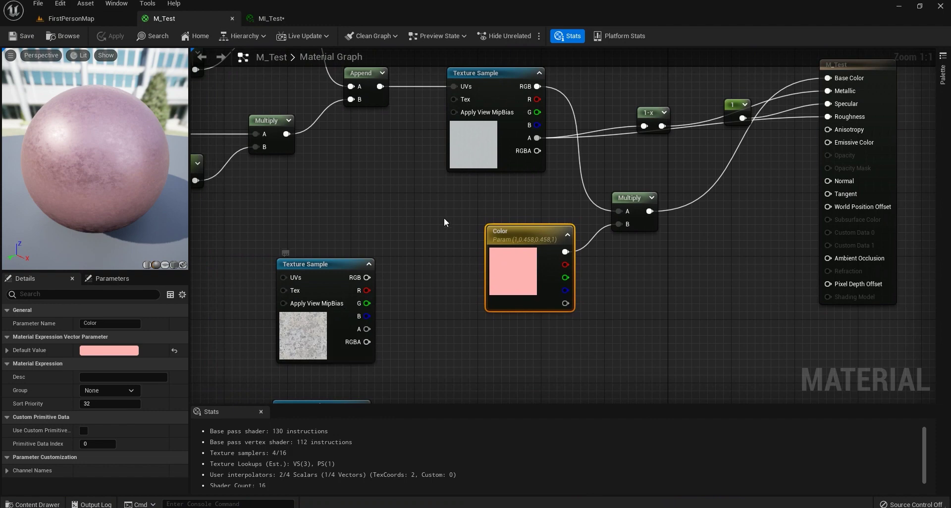
pyautogui.press('Delete')
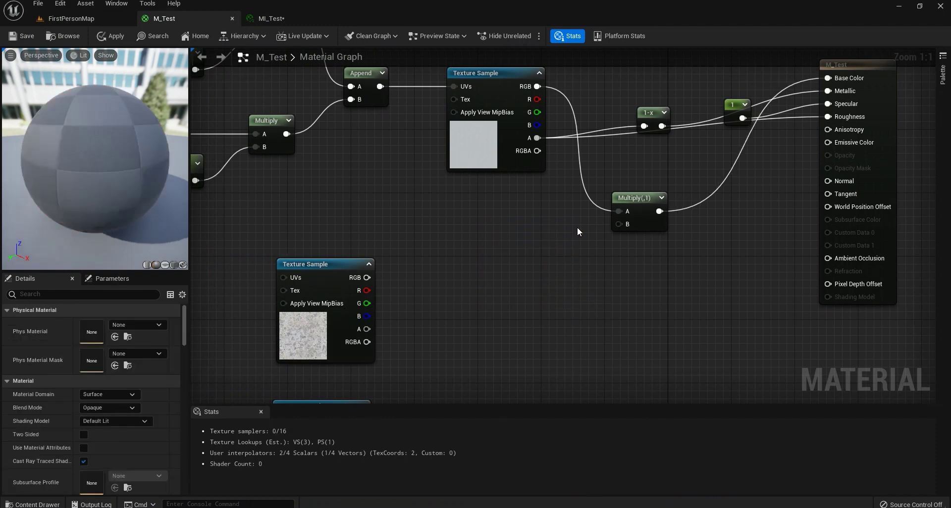
# Step: Create an Add node in M_Test's graph and place it just below the Multiply node
pyautogui.rightClick(585, 289)
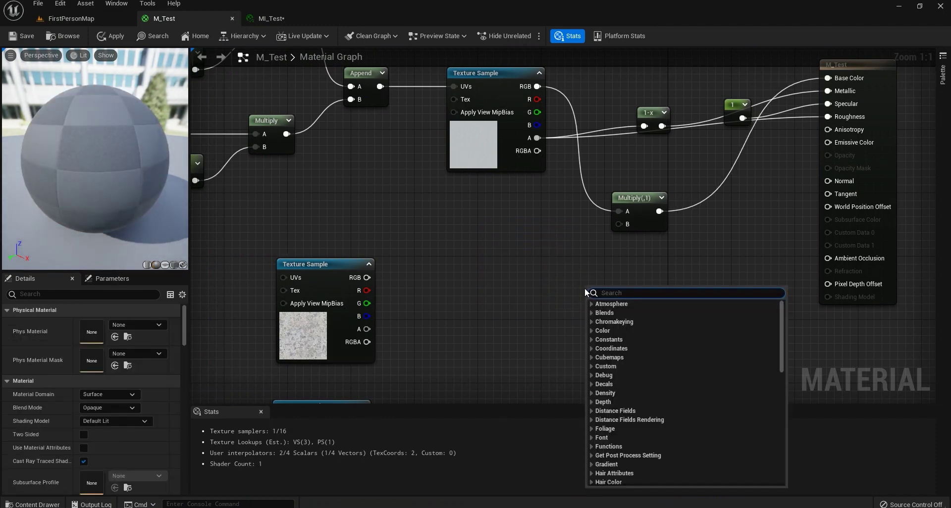
pyautogui.write('add')
pyautogui.press('Return')
pyautogui.moveTo(627, 296); pyautogui.dragTo(654, 275)
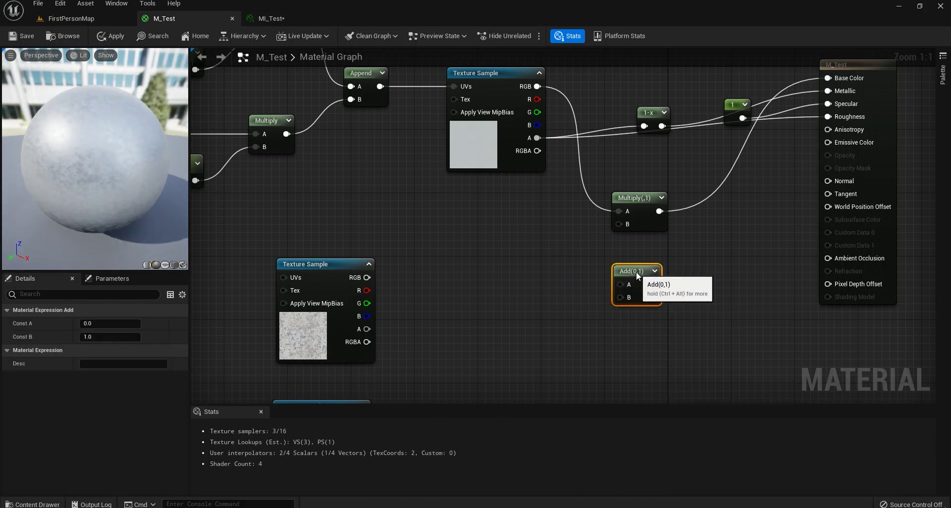
# Step: Bring the cobblestone Texture Sample near Add, then connect the aluminium texture's RGB to Add's A and the cobblestone's RGB to B
pyautogui.moveTo(337, 389); pyautogui.dragTo(316, 307, button='right')
pyautogui.moveTo(300, 342); pyautogui.dragTo(489, 224)
pyautogui.moveTo(510, 106); pyautogui.dragTo(497, 239, button='right')
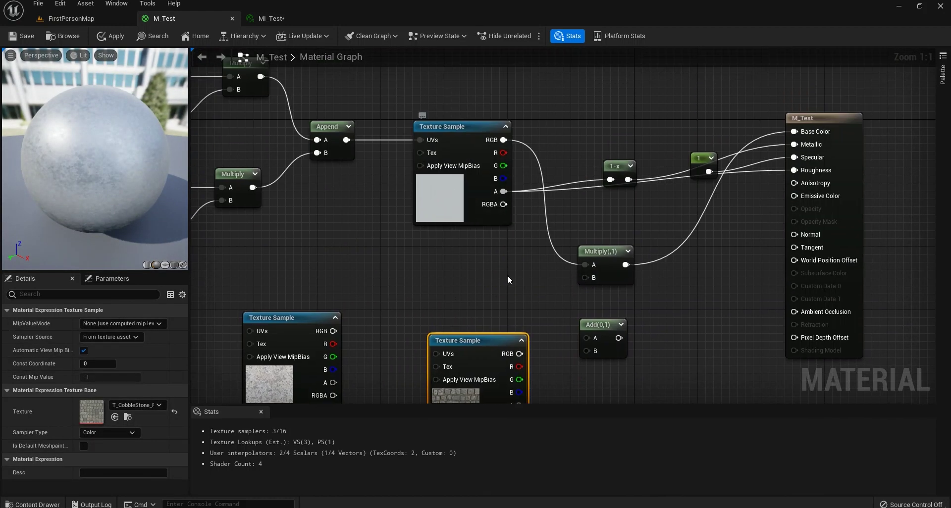
pyautogui.moveTo(575, 321); pyautogui.dragTo(513, 291, button='right')
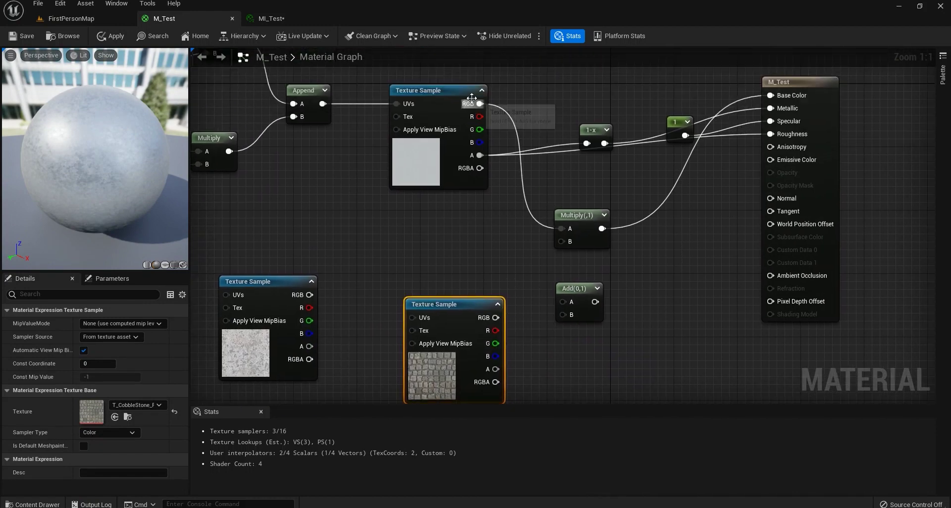
pyautogui.moveTo(479, 103); pyautogui.dragTo(562, 302)
pyautogui.moveTo(503, 319); pyautogui.dragTo(562, 315)
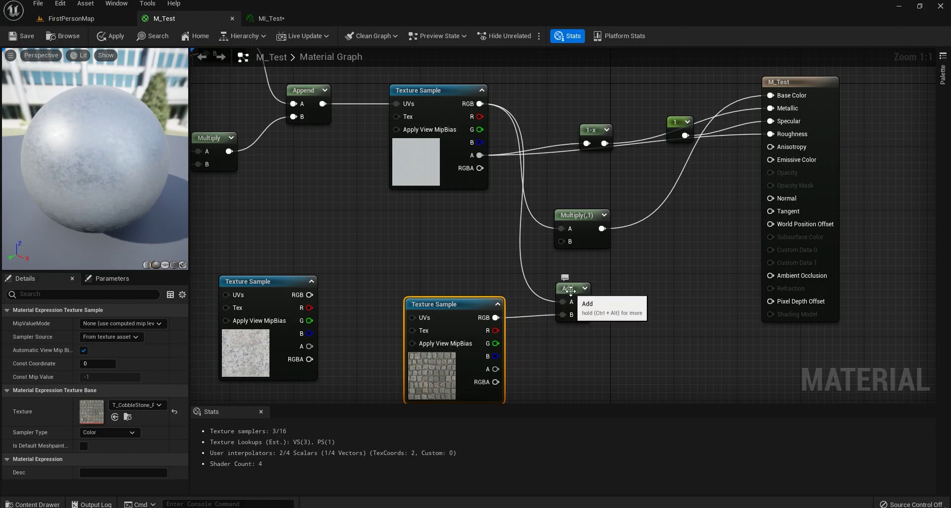
# Step: Preview the Add node and examine its blended result around the preview sphere
pyautogui.rightClick(577, 296)
pyautogui.click(586, 307)
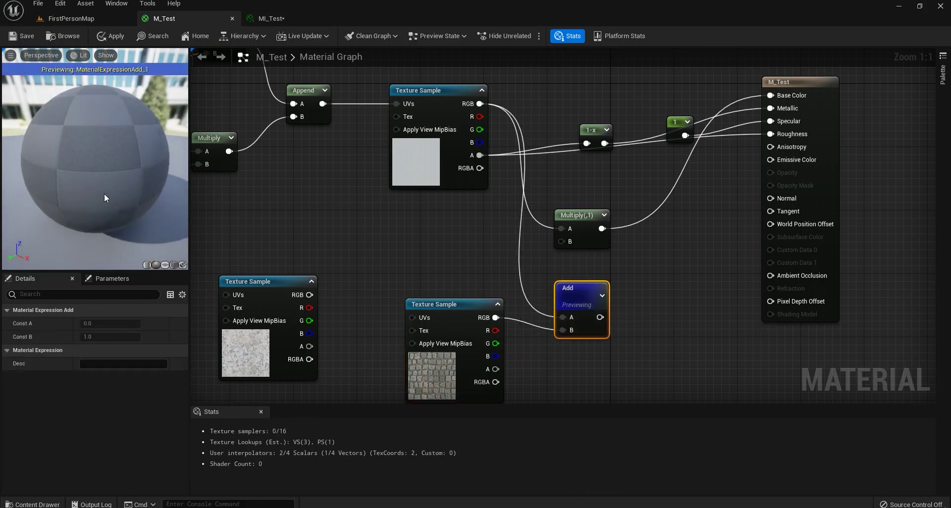
pyautogui.moveTo(110, 180); pyautogui.dragTo(161, 181)
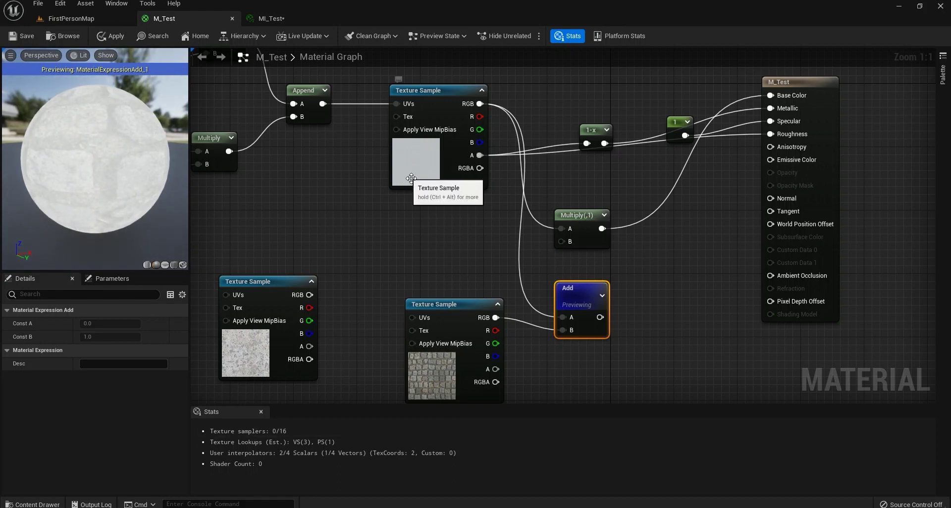
pyautogui.moveTo(109, 174); pyautogui.dragTo(154, 179)
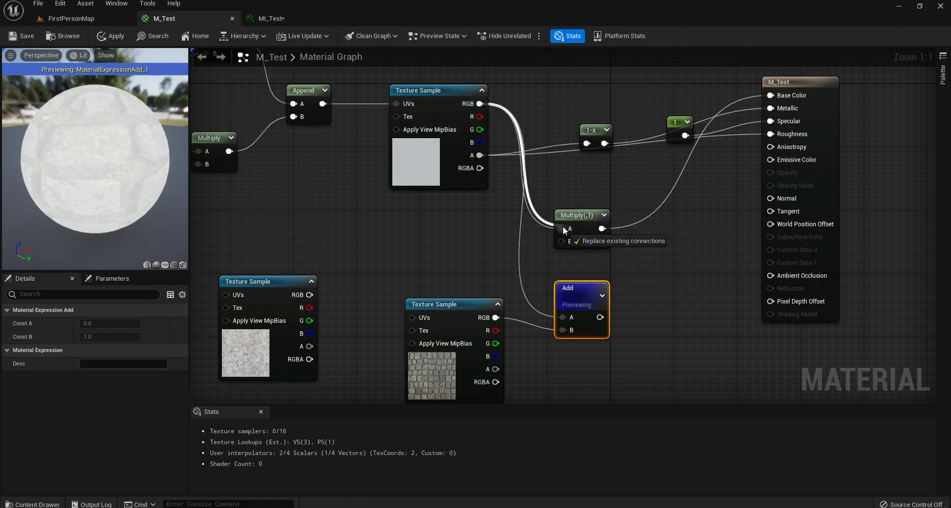
# Step: Connect the cobblestone texture's RGB to Multiply's B input and preview the Multiply node on the sphere
pyautogui.moveTo(495, 317); pyautogui.dragTo(561, 241)
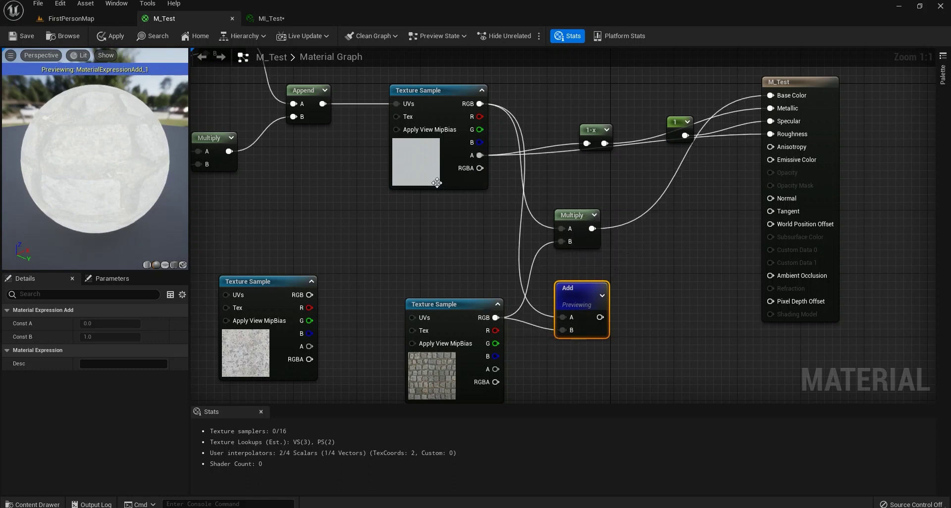
pyautogui.moveTo(429, 331); pyautogui.dragTo(417, 277, button='right')
pyautogui.moveTo(423, 256); pyautogui.dragTo(399, 241)
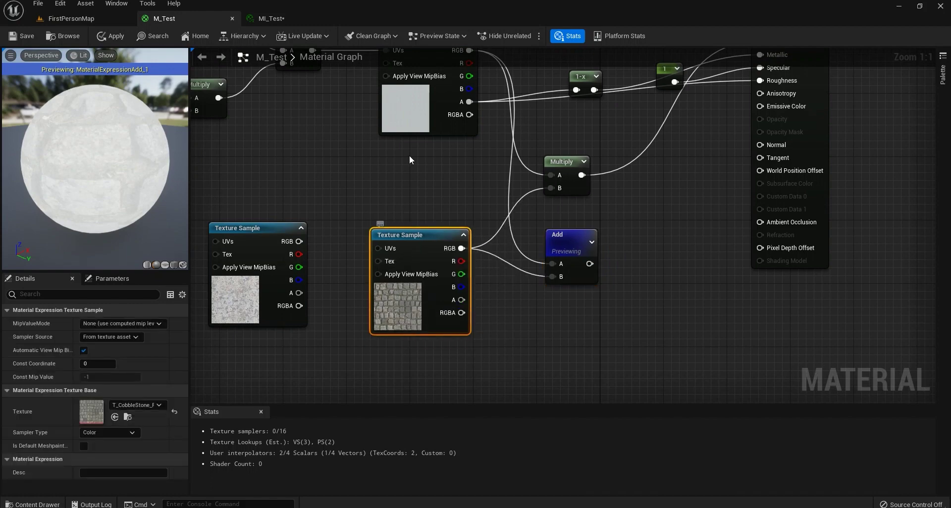
pyautogui.rightClick(563, 172)
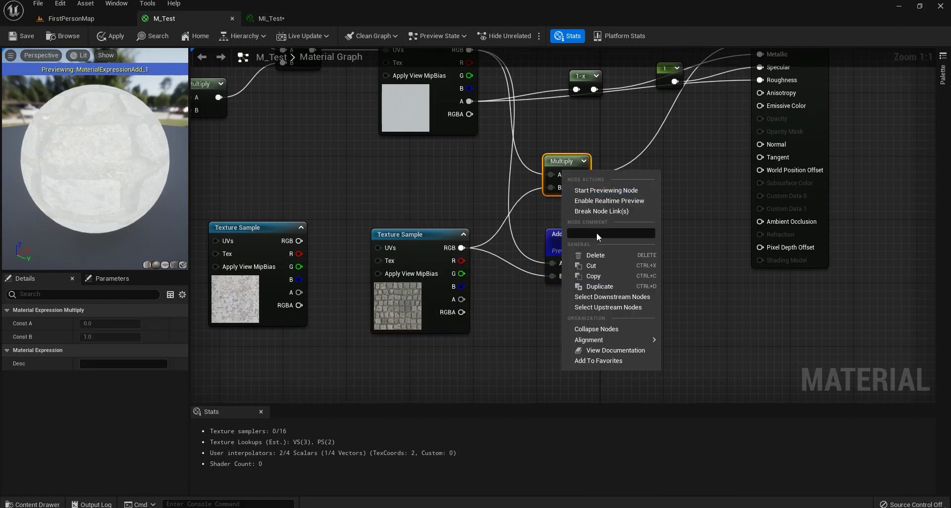
pyautogui.click(605, 191)
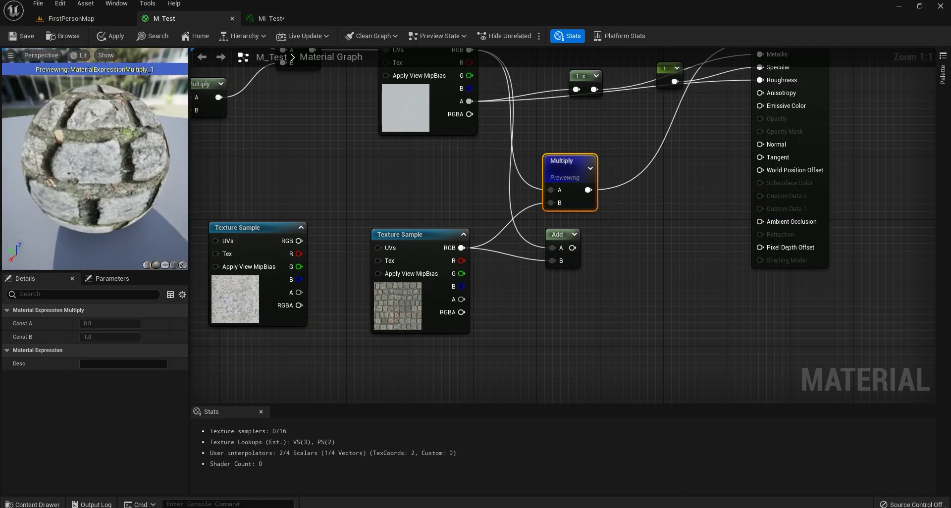
pyautogui.moveTo(84, 153); pyautogui.dragTo(136, 176)
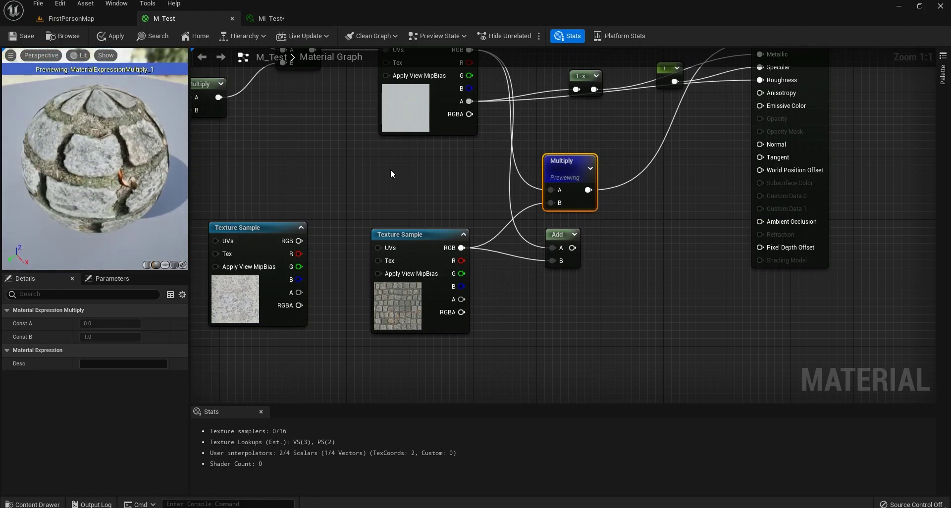
pyautogui.moveTo(390, 168); pyautogui.dragTo(426, 217, button='right')
pyautogui.click(410, 169)
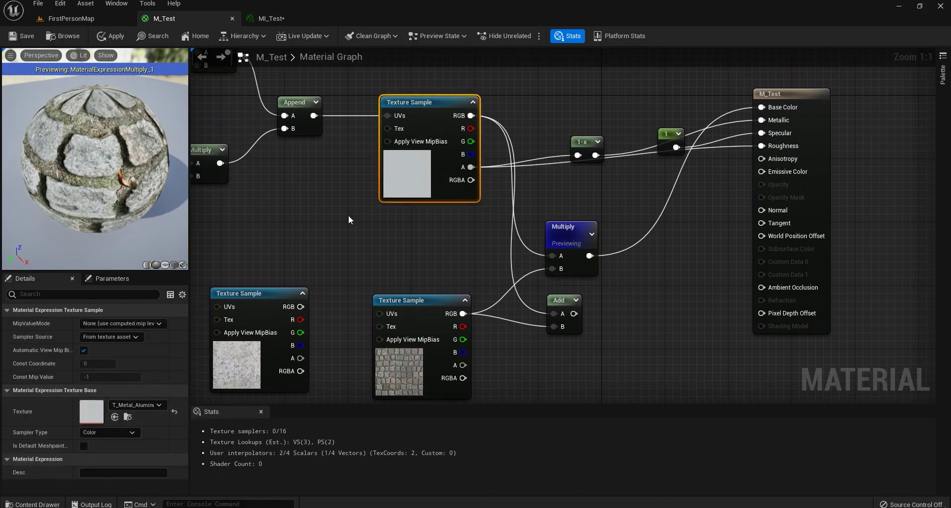
pyautogui.moveTo(359, 248); pyautogui.dragTo(345, 242, button='right')
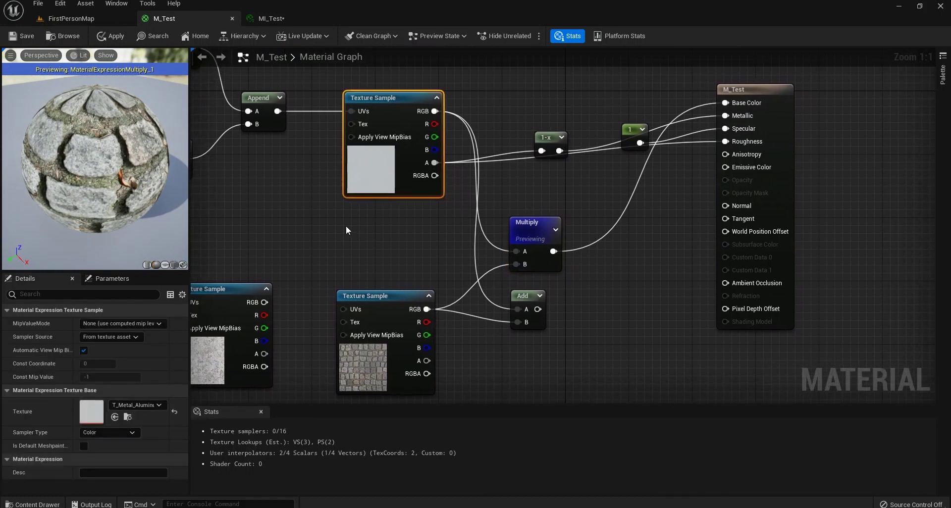
pyautogui.click(346, 226)
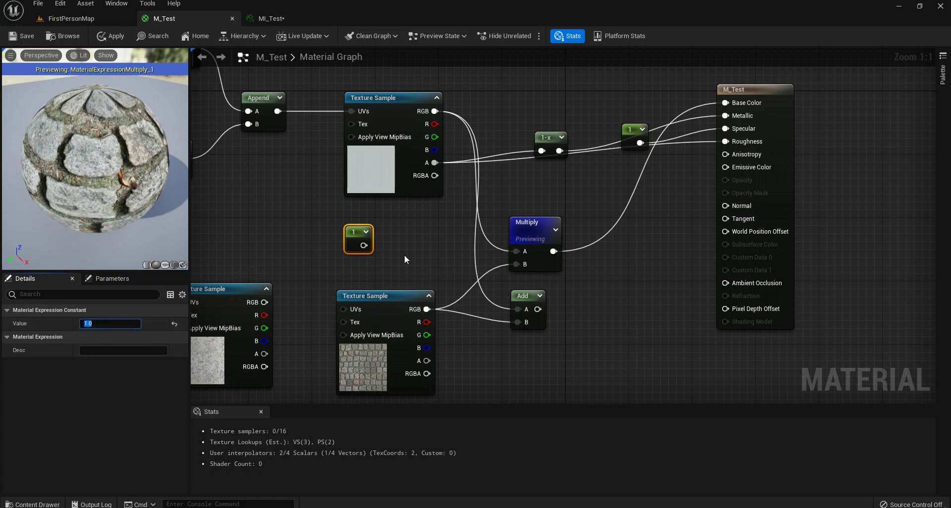
pyautogui.moveTo(404, 256); pyautogui.dragTo(402, 216, button='right')
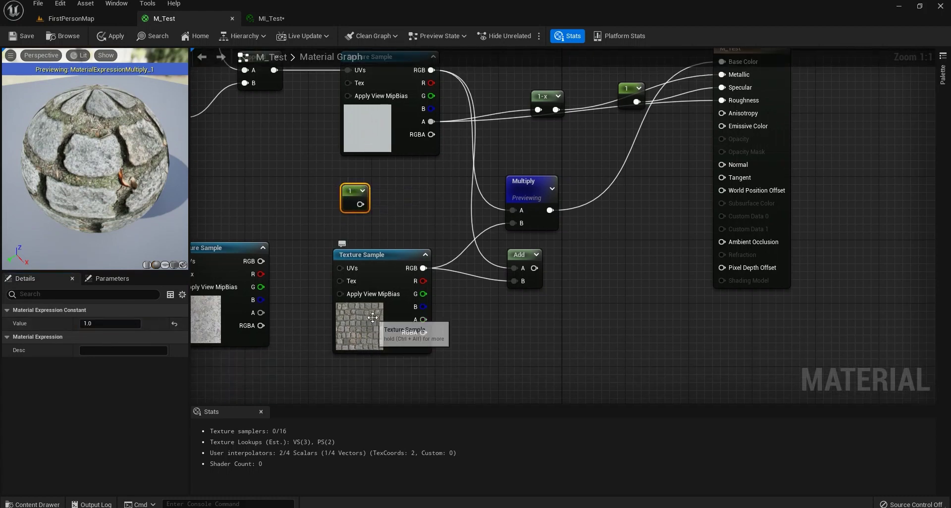
pyautogui.press('Delete')
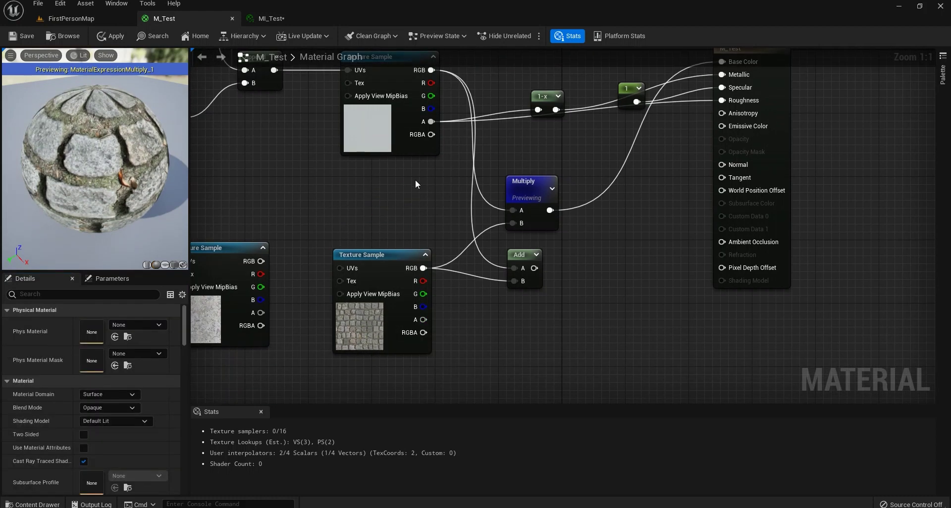
# Step: Apply M_Test with the Multiply and cobblestone Texture Sample nodes rearranged, and inspect the floor in FirstPersonMap
pyautogui.moveTo(415, 180); pyautogui.dragTo(407, 229, button='right')
pyautogui.moveTo(523, 235); pyautogui.dragTo(564, 214)
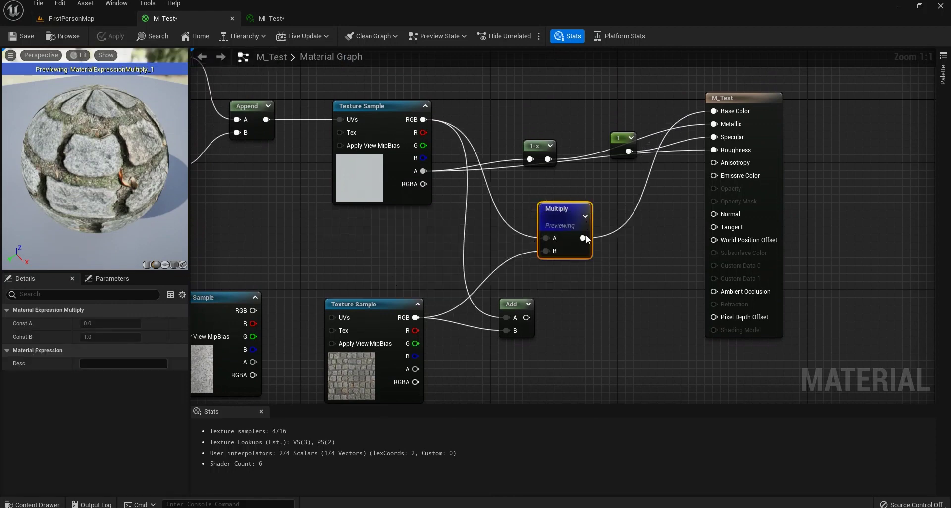
pyautogui.moveTo(388, 369); pyautogui.dragTo(396, 306)
pyautogui.click(71, 18)
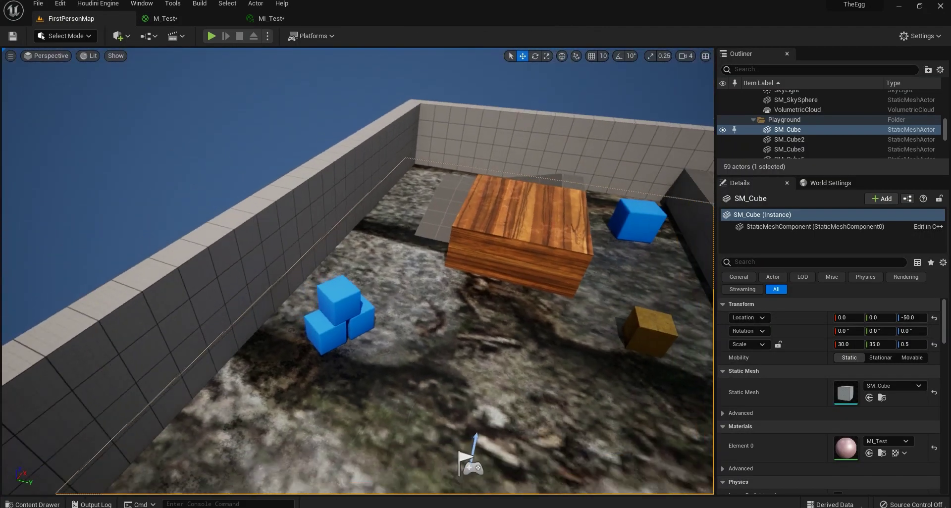
pyautogui.moveTo(268, 89); pyautogui.dragTo(406, 116, button='right')
# Step: Connect the Append output to the cobblestone Texture Sample's UVs in M_Test and apply the material
pyautogui.click(194, 18)
pyautogui.moveTo(405, 194); pyautogui.dragTo(479, 214, button='right')
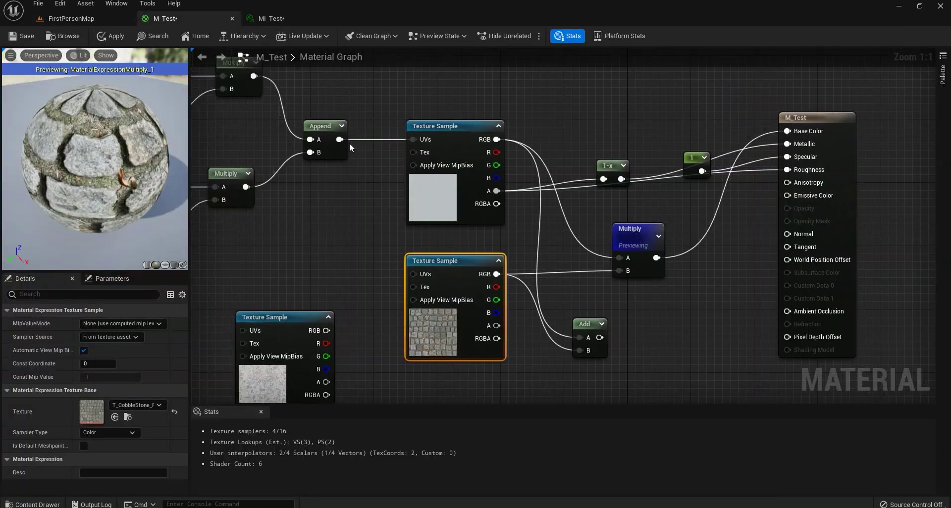
pyautogui.moveTo(340, 139); pyautogui.dragTo(421, 277)
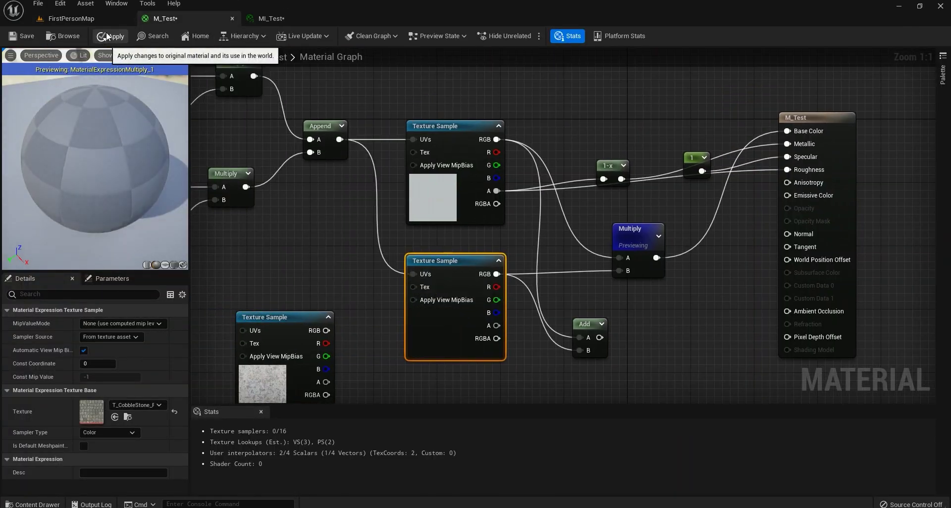
pyautogui.click(110, 36)
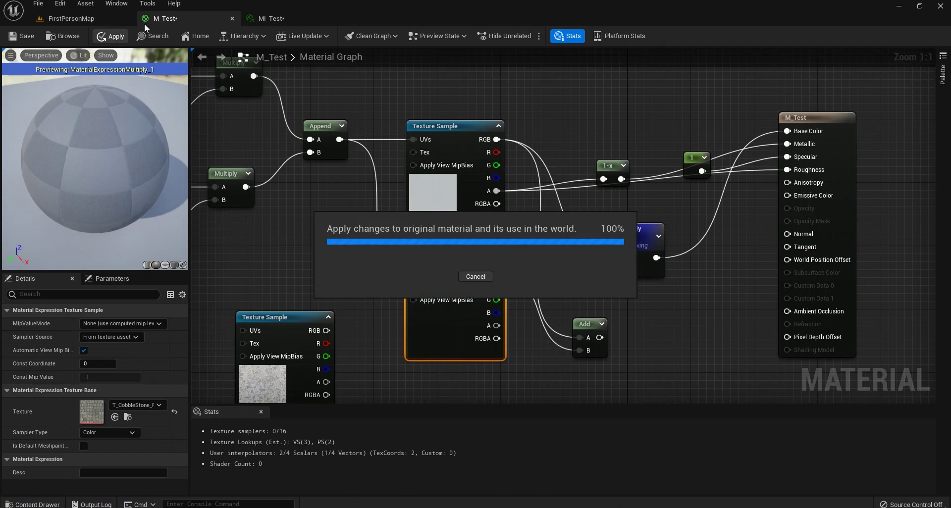
# Step: Examine the tiling of the cobblestone floor in FirstPersonMap from different angles
pyautogui.click(77, 18)
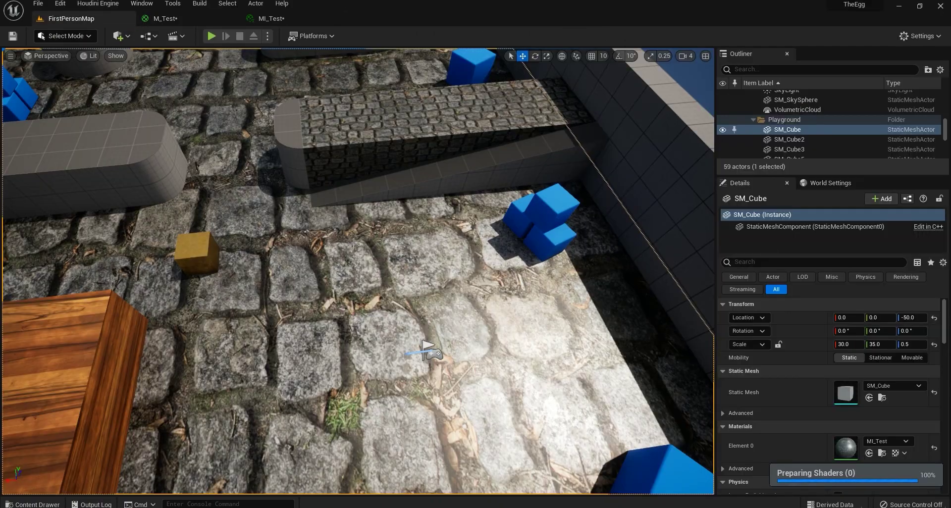
pyautogui.moveTo(357, 270); pyautogui.dragTo(243, 322, button='right')
pyautogui.moveTo(321, 297); pyautogui.dragTo(347, 297, button='right')
# Step: Delete the cobblestone Texture Sample from M_Test's graph and move the Add node directly beneath Multiply
pyautogui.click(165, 19)
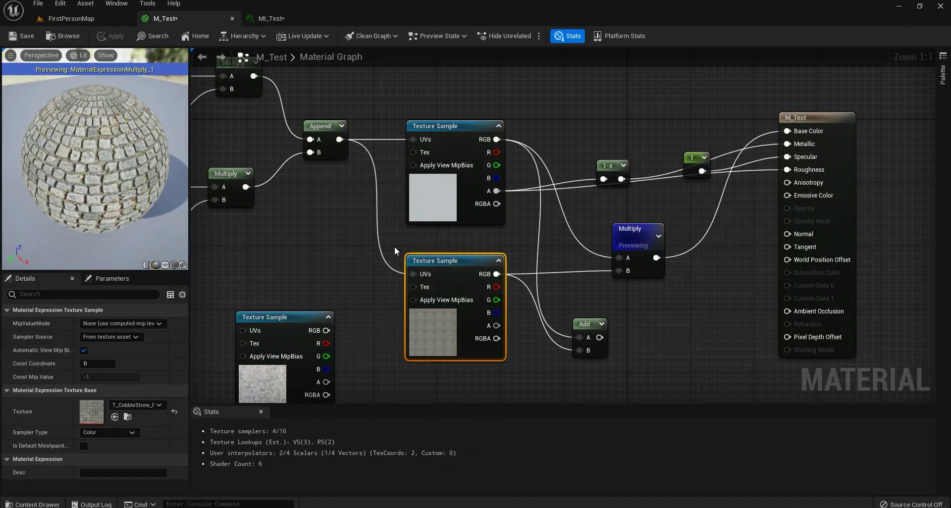
pyautogui.moveTo(542, 268); pyautogui.dragTo(514, 231, button='right')
pyautogui.moveTo(645, 205); pyautogui.dragTo(528, 344)
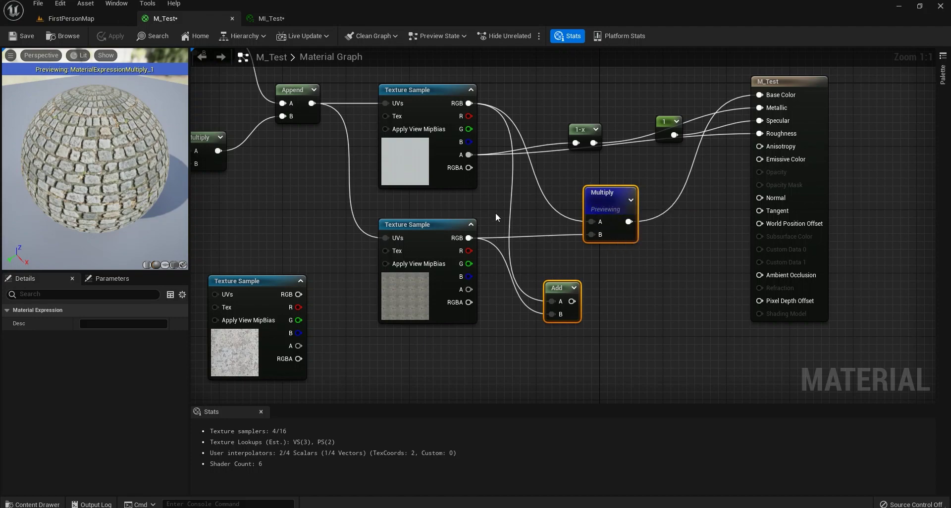
pyautogui.click(458, 227)
pyautogui.press('Delete')
pyautogui.moveTo(568, 291); pyautogui.dragTo(602, 271)
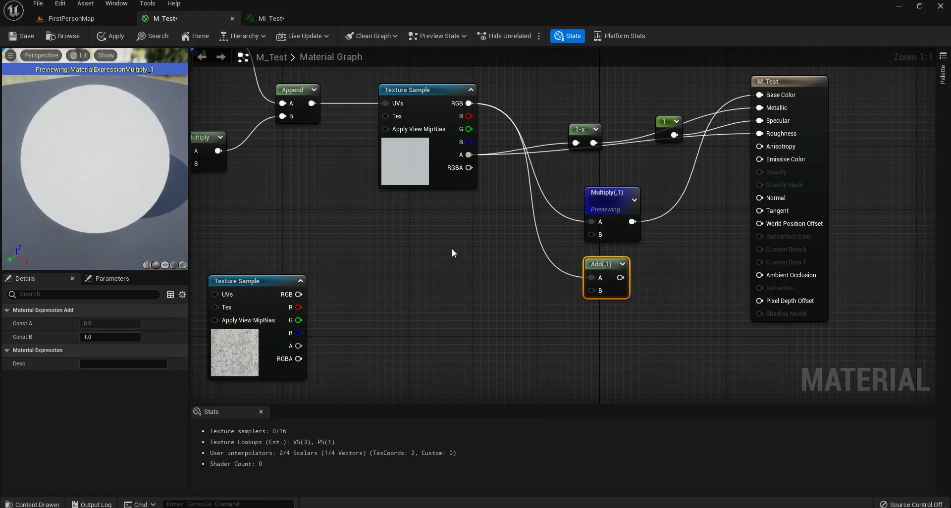
# Step: Preview the Add node in M_Test, apply the material, and check the floor in FirstPersonMap
pyautogui.rightClick(606, 269)
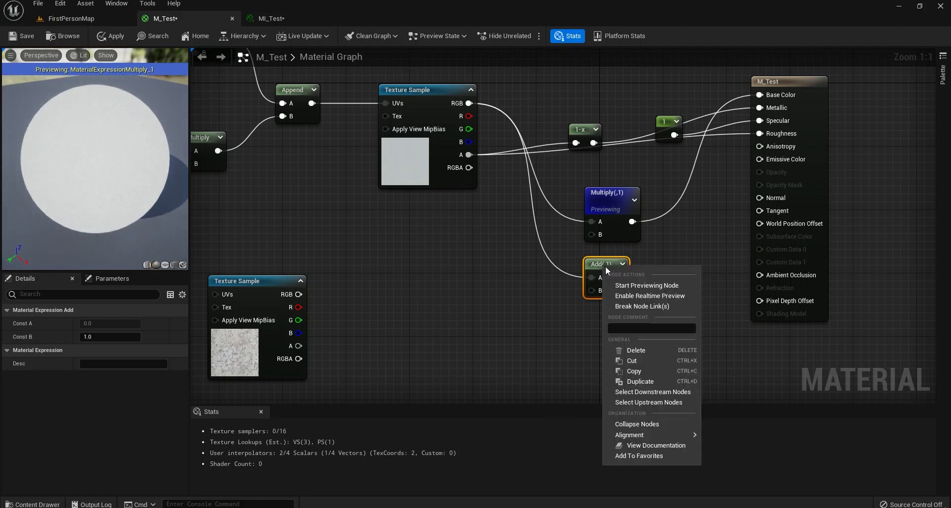
pyautogui.click(640, 285)
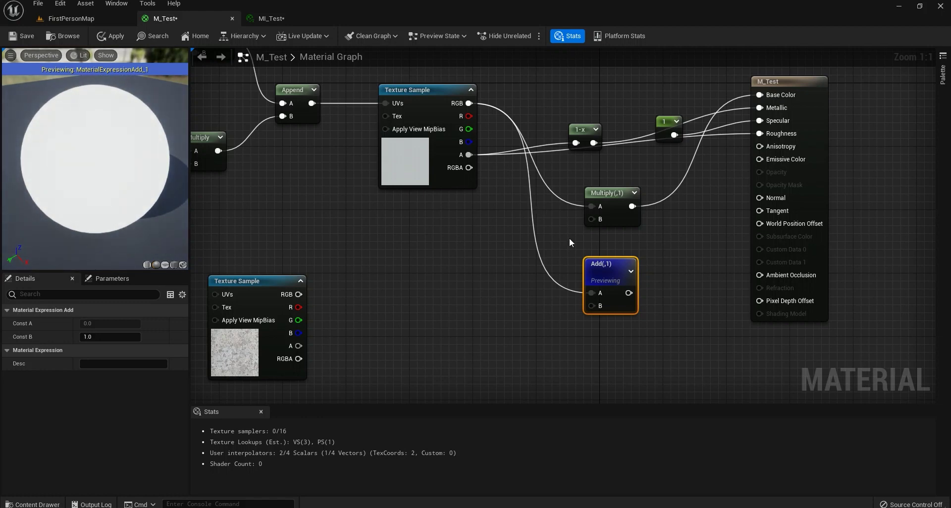
pyautogui.moveTo(143, 203); pyautogui.dragTo(117, 192)
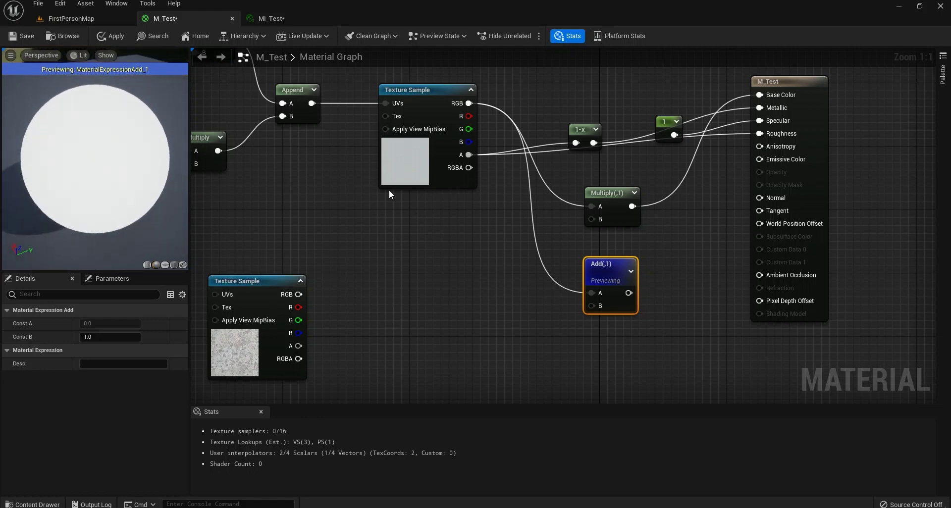
pyautogui.moveTo(389, 190); pyautogui.dragTo(516, 270, button='right')
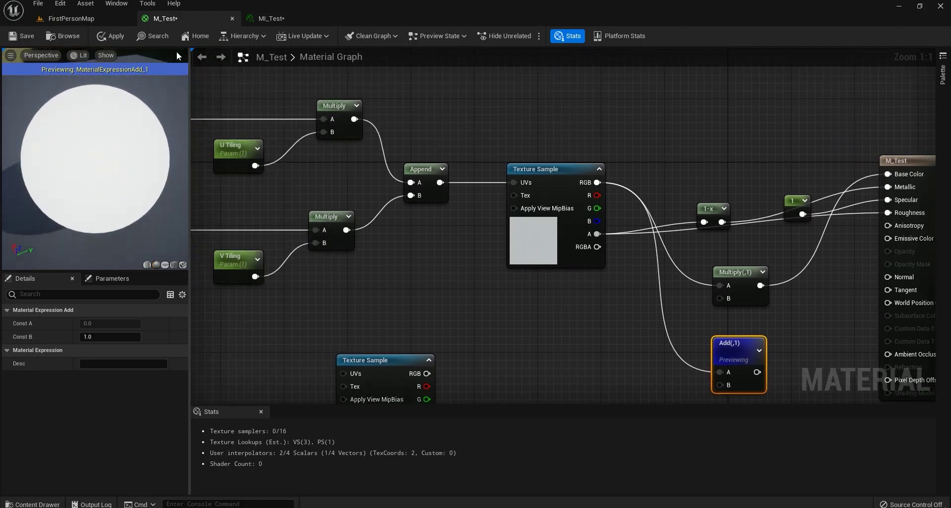
pyautogui.click(112, 34)
pyautogui.click(109, 19)
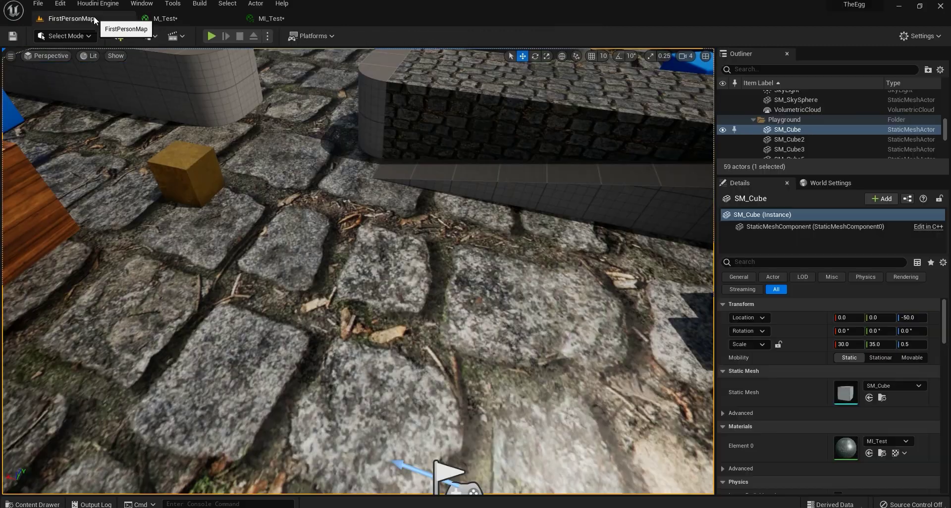
pyautogui.click(166, 18)
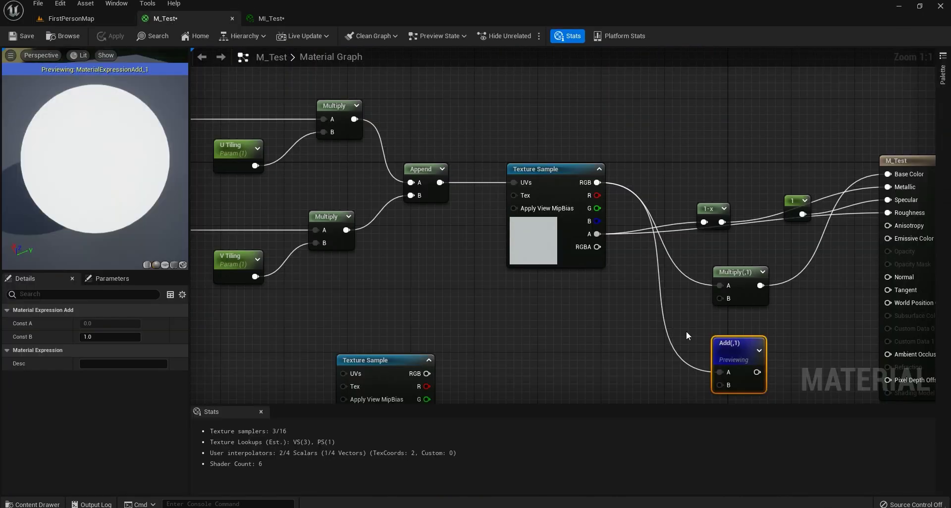
# Step: Add a LinearInterpolate node to M_Test's graph and place it below and to the left of the Add node
pyautogui.moveTo(355, 287); pyautogui.dragTo(416, 230, button='right')
pyautogui.rightClick(550, 274)
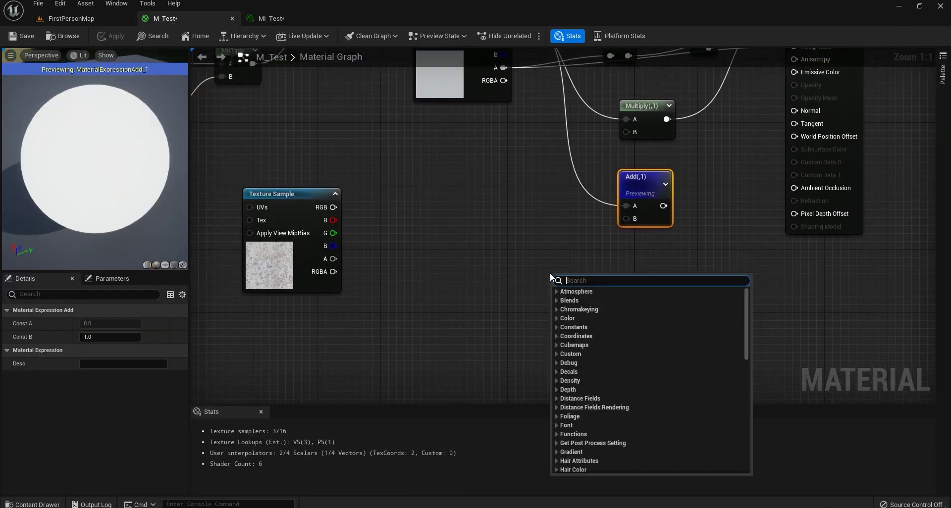
pyautogui.write('lerp')
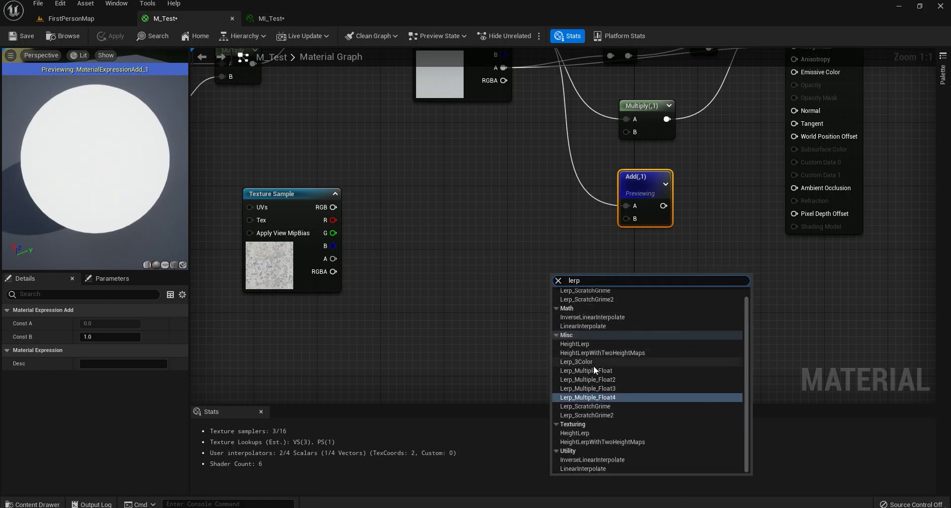
pyautogui.scroll(1, 593, 369)
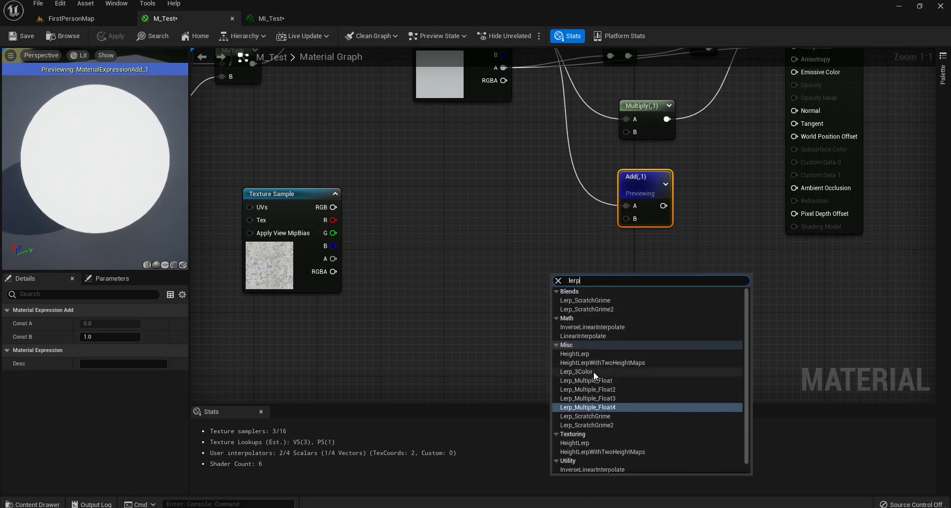
pyautogui.click(616, 335)
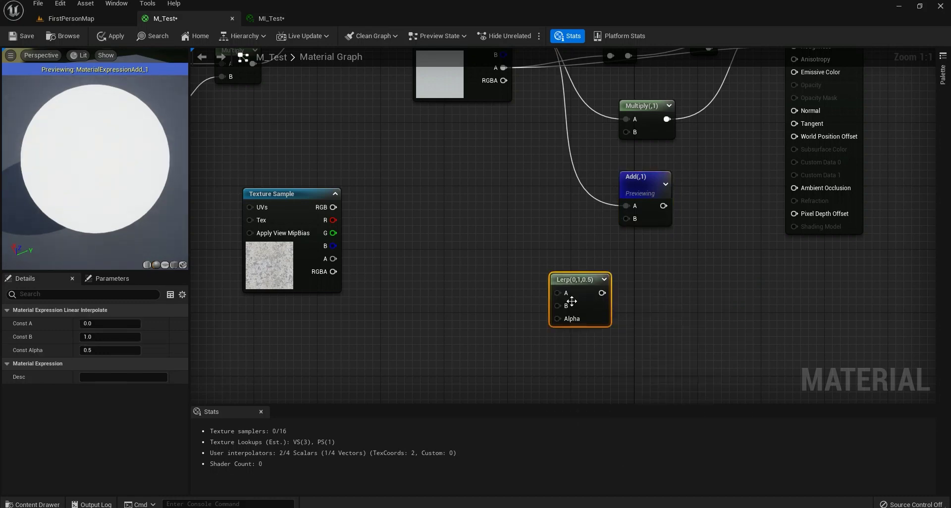
pyautogui.press('Delete')
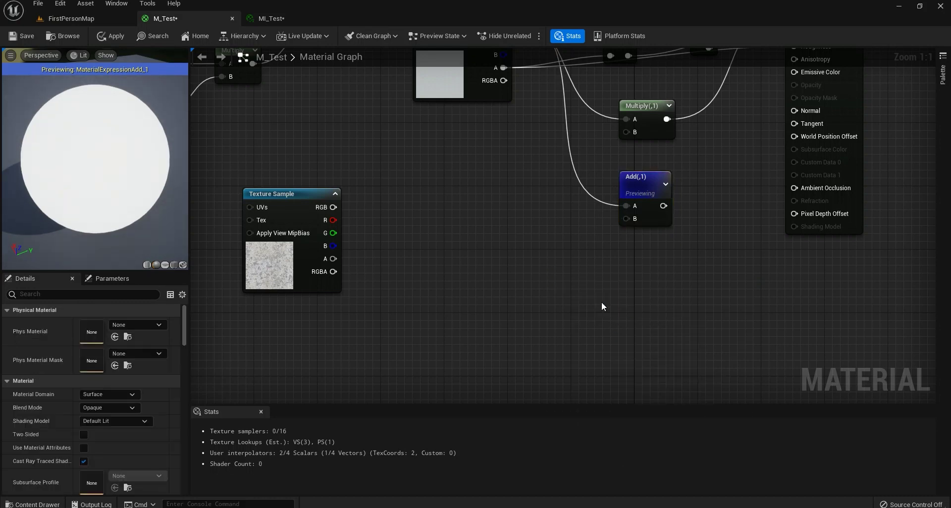
pyautogui.hotkey('ctrl', 'z')
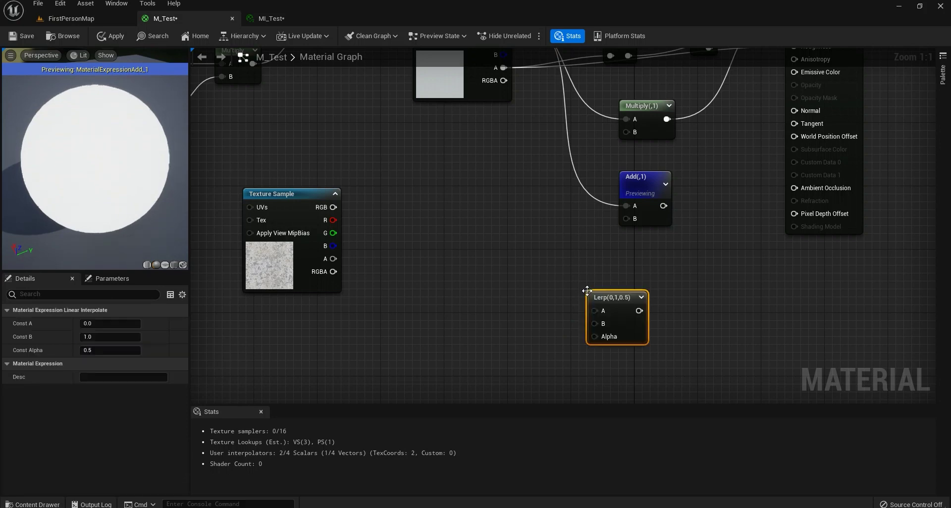
pyautogui.moveTo(619, 274); pyautogui.dragTo(586, 290, button='right')
pyautogui.moveTo(592, 335); pyautogui.dragTo(507, 263)
pyautogui.moveTo(479, 235); pyautogui.dragTo(555, 274, button='right')
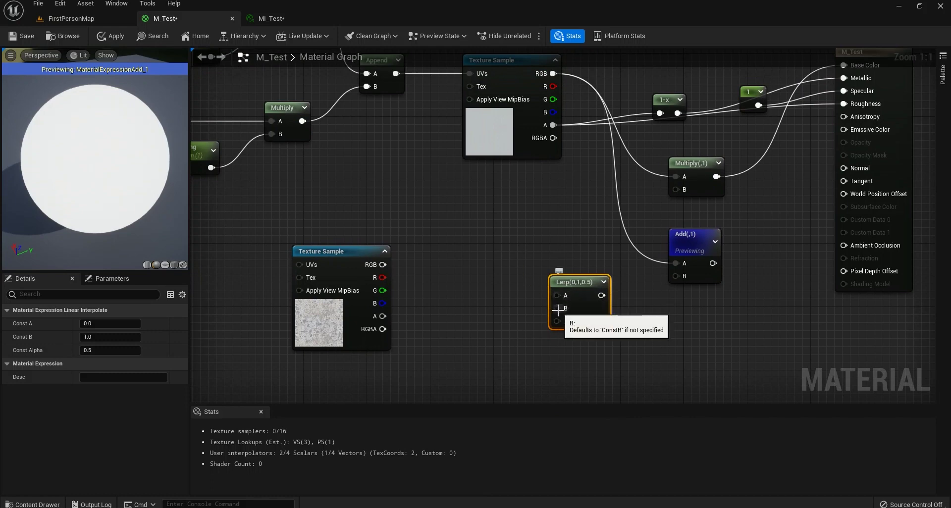
pyautogui.moveTo(569, 295); pyautogui.dragTo(625, 224, button='right')
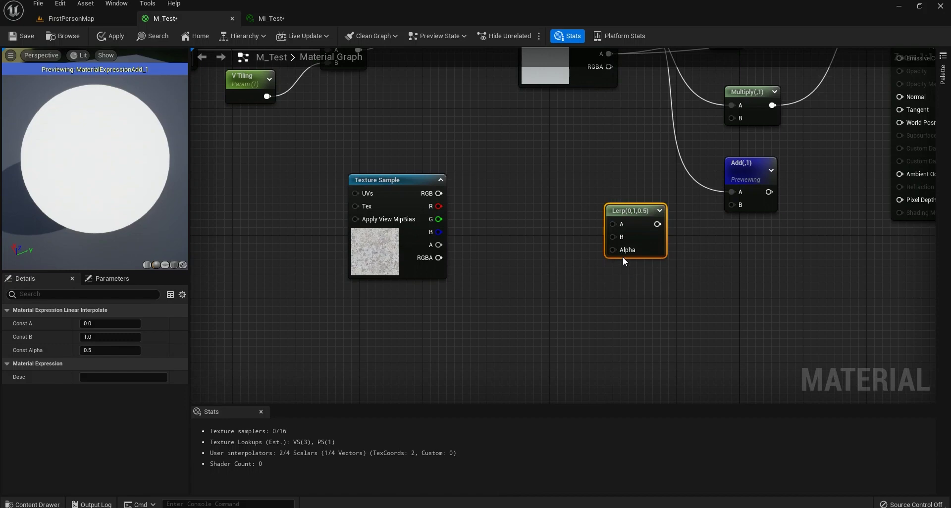
# Step: Open the T_MacroVariation texture from its Texture Sample and return to M_Test's graph
pyautogui.click(388, 255)
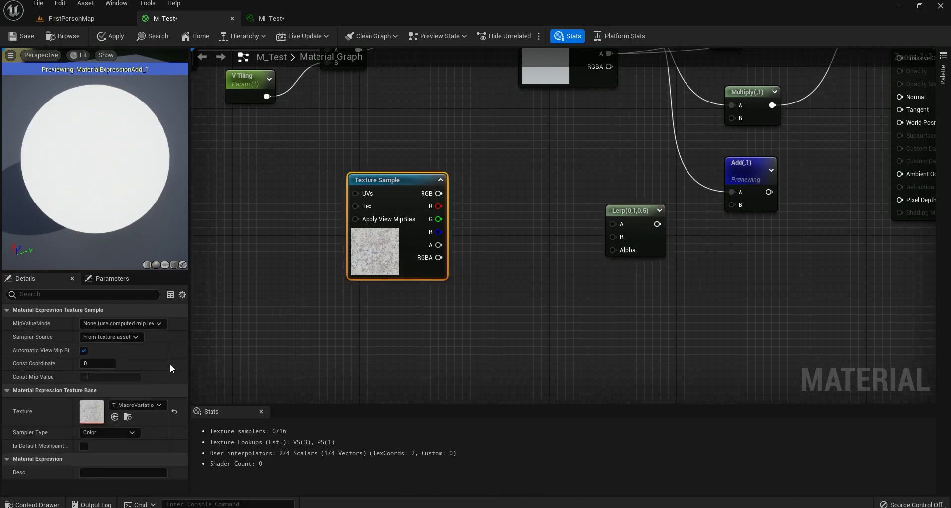
pyautogui.doubleClick(104, 412)
pyautogui.click(174, 20)
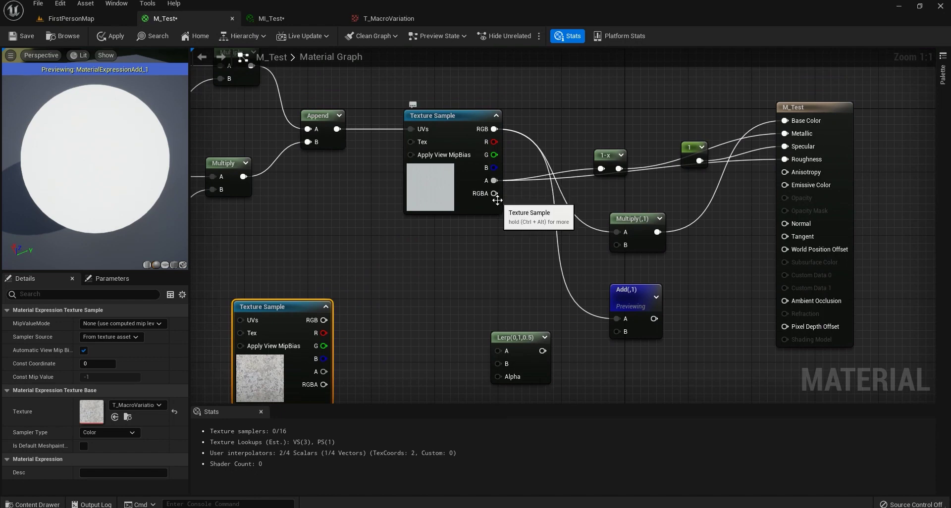
pyautogui.moveTo(470, 258); pyautogui.dragTo(557, 89, button='right')
pyautogui.moveTo(513, 146); pyautogui.dragTo(472, 223, button='right')
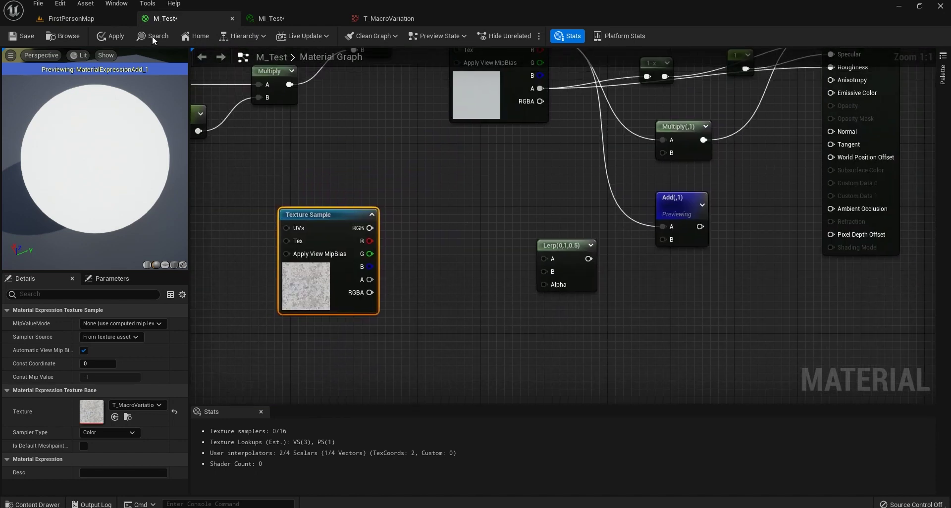
# Step: Add T_Wood_Floor_Walnut_M from StarterContent's Textures folder to M_Test's graph as a Texture Sample
pyautogui.click(77, 22)
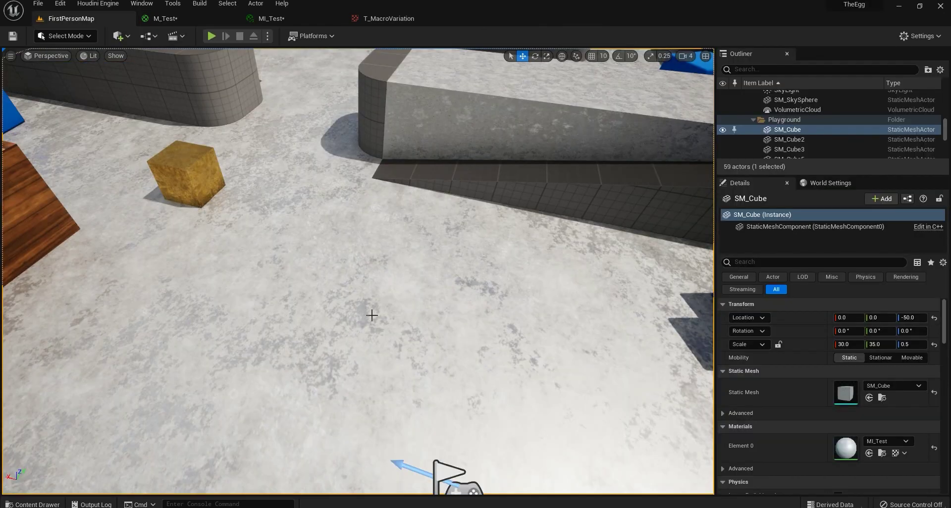
pyautogui.click(33, 504)
pyautogui.scroll(-3, 510, 458)
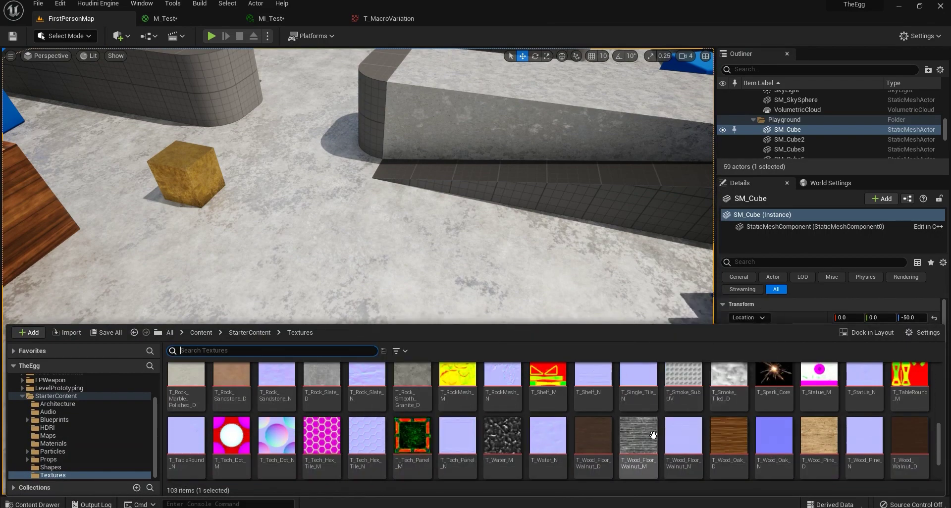
pyautogui.moveTo(637, 439); pyautogui.dragTo(373, 348)
pyautogui.moveTo(434, 362); pyautogui.dragTo(463, 214, button='right')
pyautogui.moveTo(464, 213); pyautogui.dragTo(394, 262)
# Step: Wire the upper Texture Sample's A to Lerp's Alpha, the walnut sample's RGB to Lerp's A, and Lerp's output to Base Color
pyautogui.moveTo(537, 121); pyautogui.dragTo(470, 303, button='right')
pyautogui.moveTo(509, 122); pyautogui.dragTo(509, 317)
pyautogui.moveTo(426, 368); pyautogui.dragTo(429, 280, button='right')
pyautogui.moveTo(313, 358); pyautogui.dragTo(375, 97)
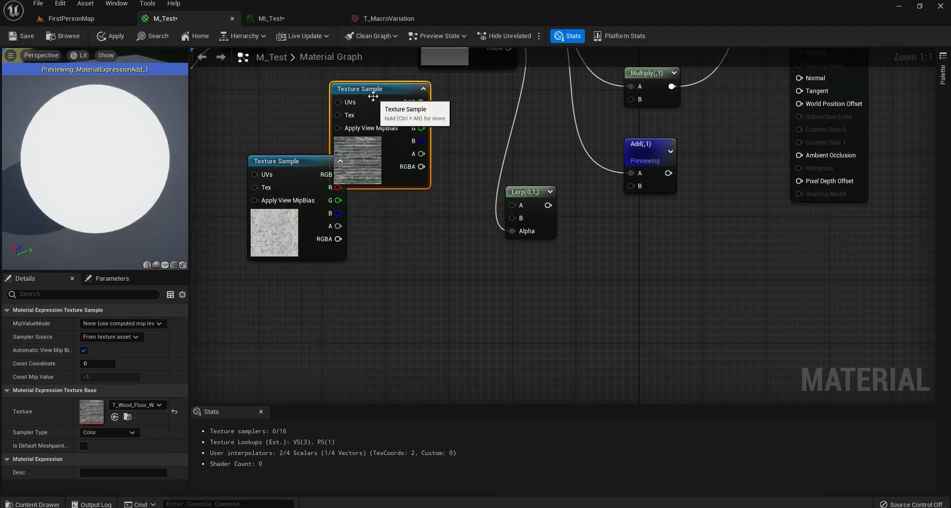
pyautogui.moveTo(442, 115); pyautogui.dragTo(427, 204, button='right')
pyautogui.moveTo(406, 191); pyautogui.dragTo(476, 262)
pyautogui.moveTo(504, 295); pyautogui.dragTo(793, 221)
# Step: Add a black Constant3Vector (0,0,0) beneath the walnut Texture Sample and connect it to Lerp's B input
pyautogui.moveTo(492, 333); pyautogui.dragTo(630, 128, button='right')
pyautogui.press('3')
pyautogui.click(529, 302)
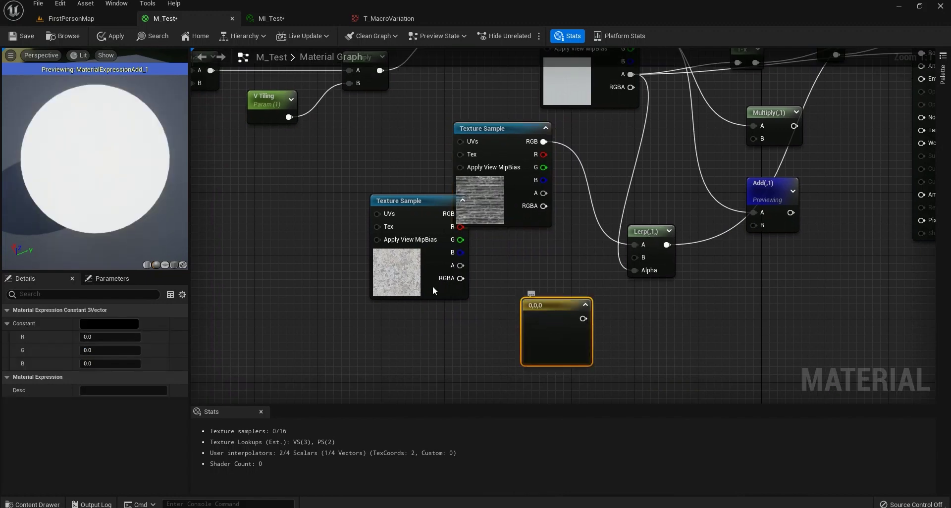
pyautogui.moveTo(395, 261); pyautogui.dragTo(360, 268)
pyautogui.click(552, 339)
pyautogui.moveTo(583, 318); pyautogui.dragTo(629, 258)
pyautogui.moveTo(544, 318); pyautogui.dragTo(507, 285)
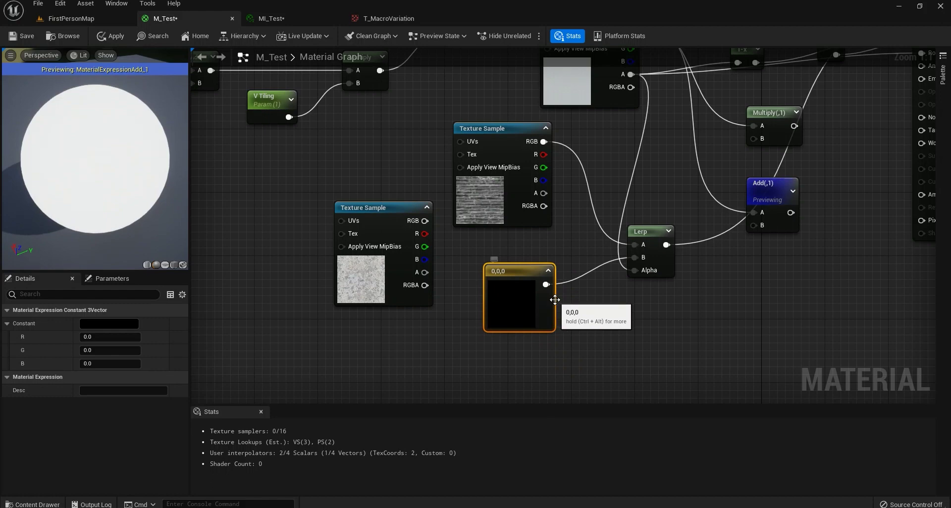
# Step: Apply M_Test with the Lerp blend and inspect the floor in FirstPersonMap from farther away
pyautogui.click(112, 38)
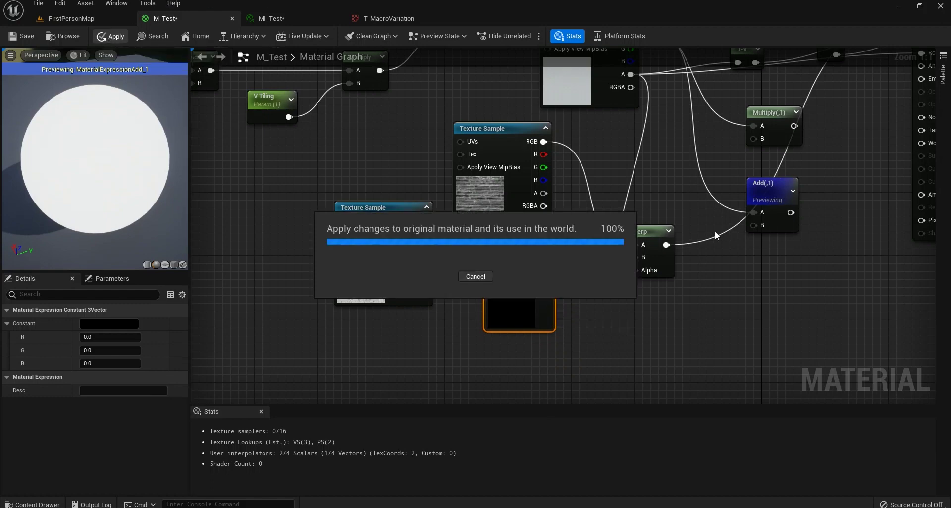
pyautogui.click(71, 18)
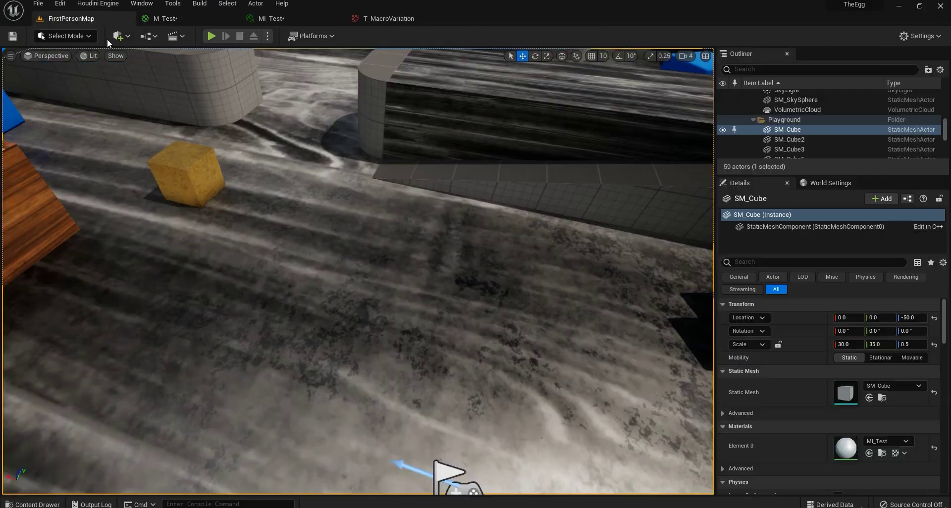
pyautogui.press('s')
pyautogui.moveTo(437, 249); pyautogui.dragTo(498, 213, button='right')
pyautogui.press('s')
# Step: Connect the Append output to the walnut Texture Sample's UVs, apply M_Test, and inspect the floor in FirstPersonMap
pyautogui.click(194, 19)
pyautogui.moveTo(403, 166); pyautogui.dragTo(473, 244, button='right')
pyautogui.moveTo(545, 101); pyautogui.dragTo(575, 221)
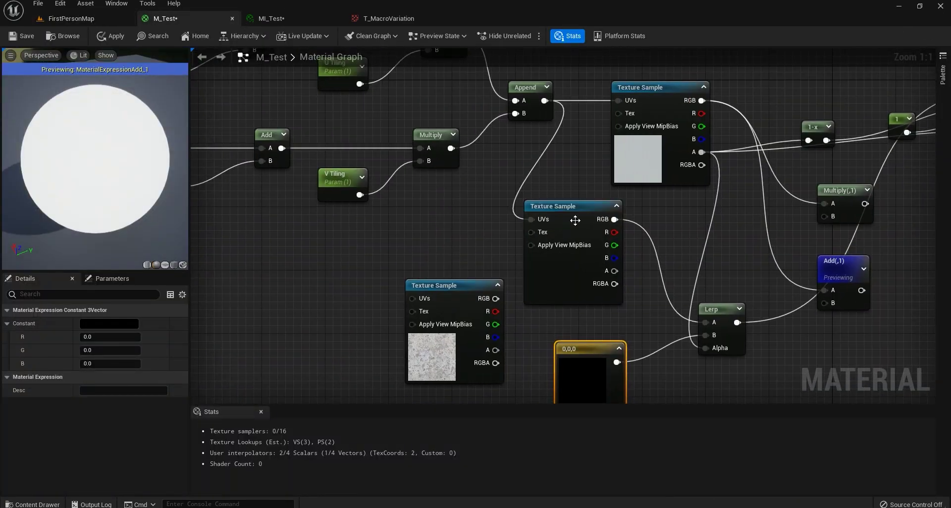
pyautogui.click(117, 37)
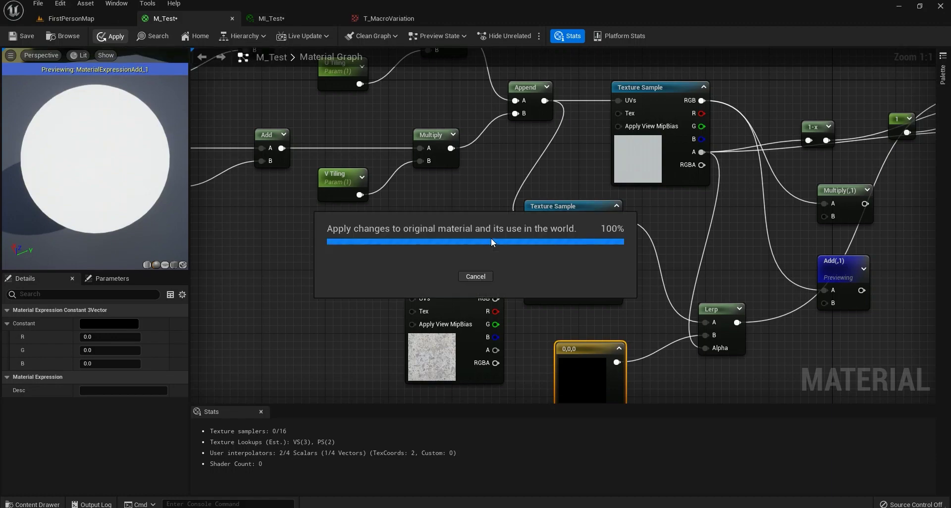
pyautogui.click(87, 20)
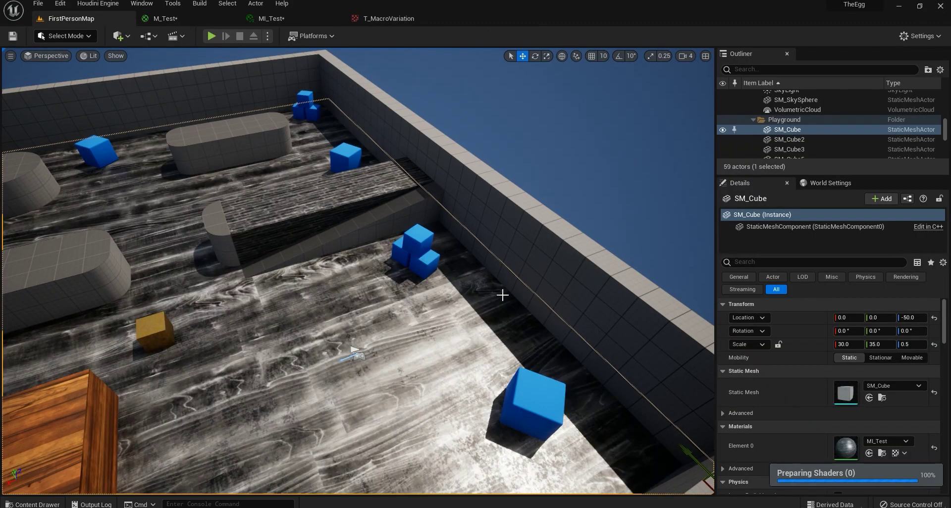
pyautogui.moveTo(358, 270); pyautogui.dragTo(285, 262, button='right')
pyautogui.moveTo(452, 401); pyautogui.dragTo(453, 401, button='right')
# Step: Disconnect Append from the upper Texture Sample's UVs, apply M_Test, and examine the floor's mask and tiling in FirstPersonMap
pyautogui.click(161, 19)
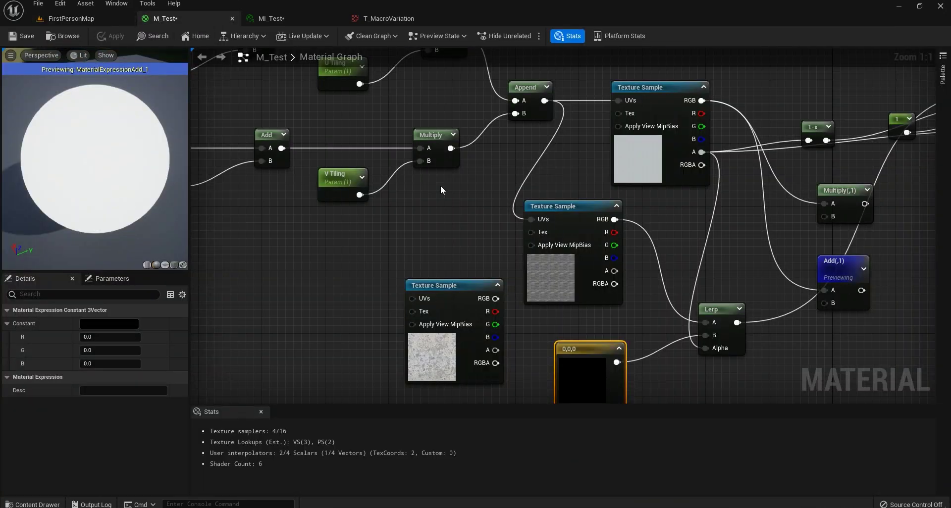
pyautogui.moveTo(451, 180); pyautogui.dragTo(412, 239, button='right')
pyautogui.keyDown('alt'); pyautogui.click(579, 159); pyautogui.keyUp('alt')
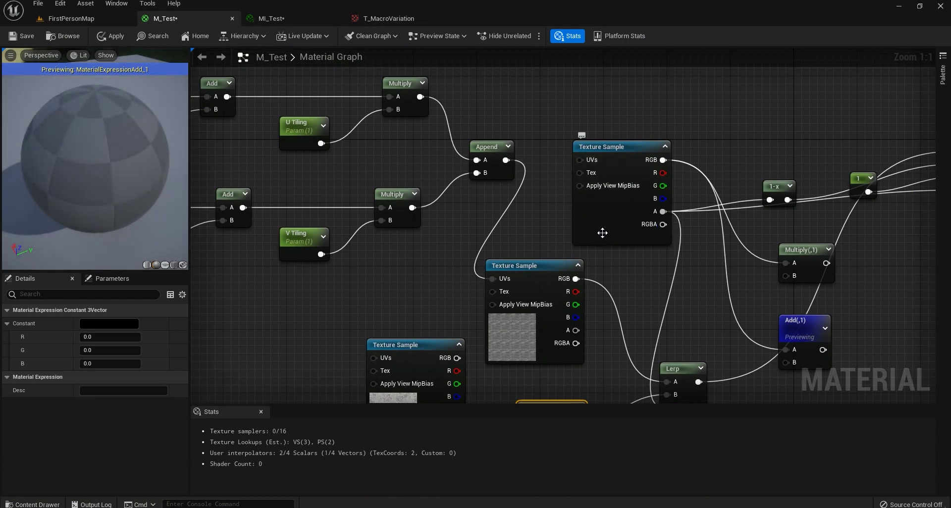
pyautogui.click(113, 37)
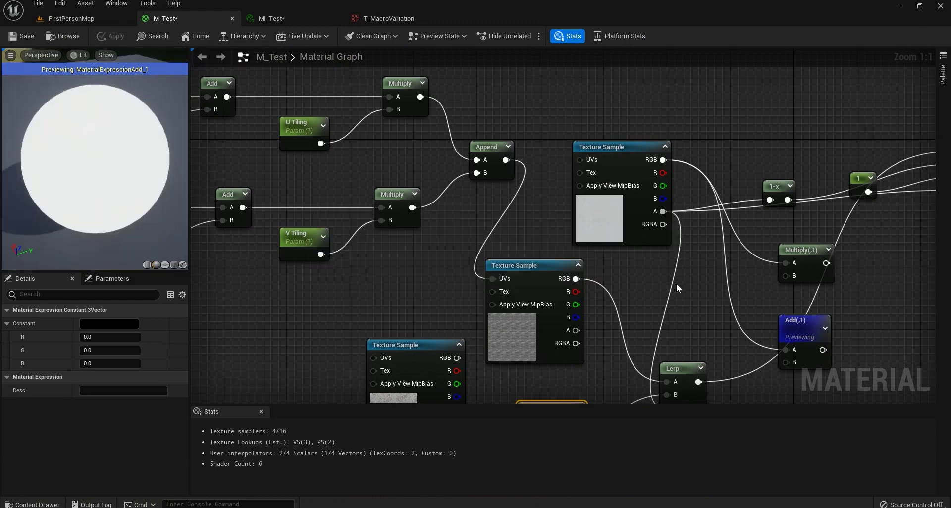
pyautogui.click(74, 18)
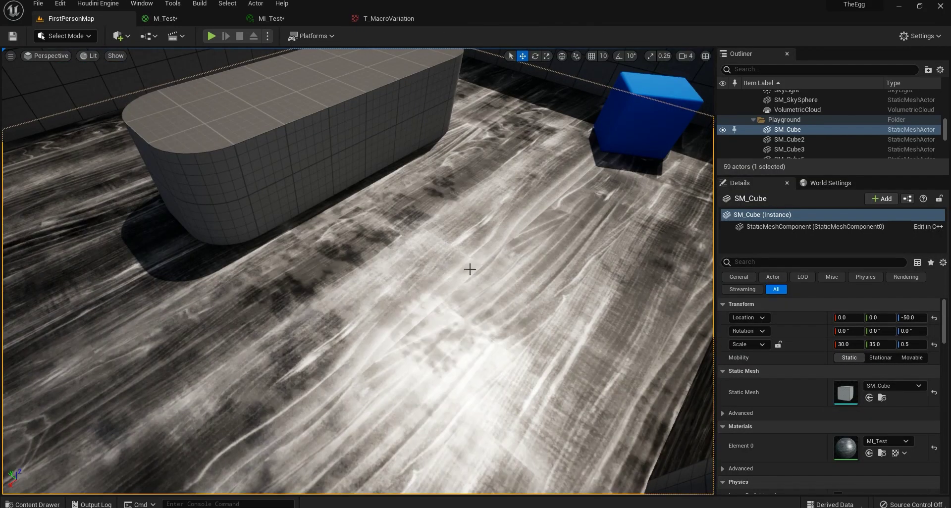
pyautogui.moveTo(477, 268); pyautogui.dragTo(327, 262, button='right')
pyautogui.moveTo(405, 243); pyautogui.dragTo(405, 243, button='right')
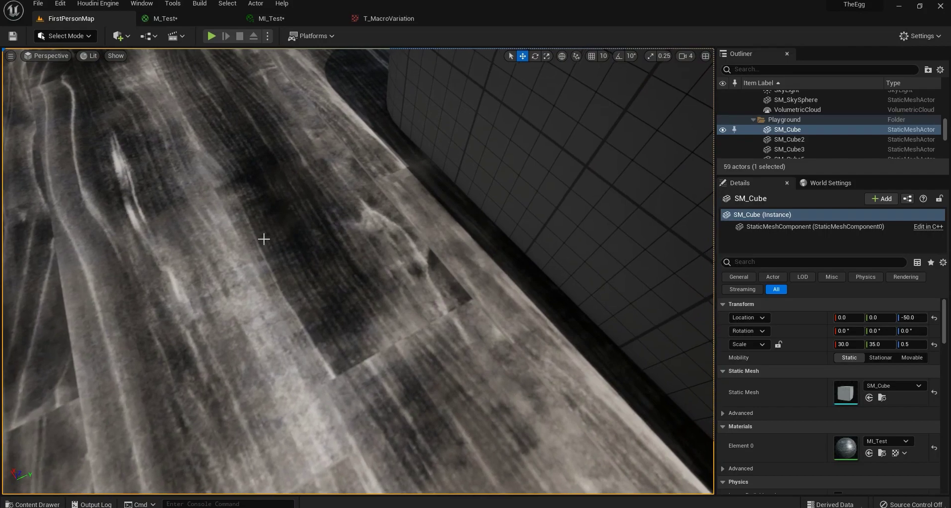
pyautogui.moveTo(303, 264); pyautogui.dragTo(323, 332, button='right')
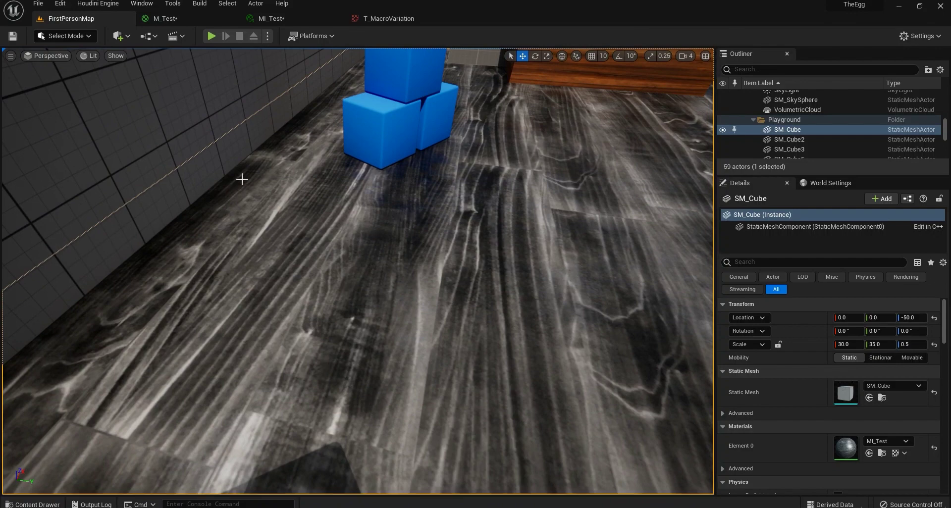
pyautogui.moveTo(296, 234); pyautogui.dragTo(297, 233, button='right')
# Step: Delete the previewed Add node and the Multiply(,1) node above it from M_Test's graph
pyautogui.click(165, 19)
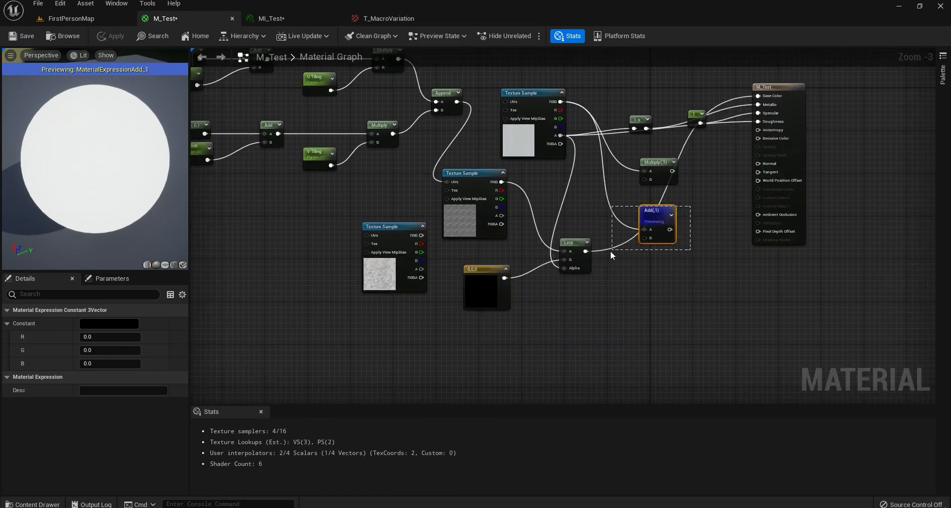
pyautogui.press('Delete')
pyautogui.click(650, 181)
pyautogui.press('Delete')
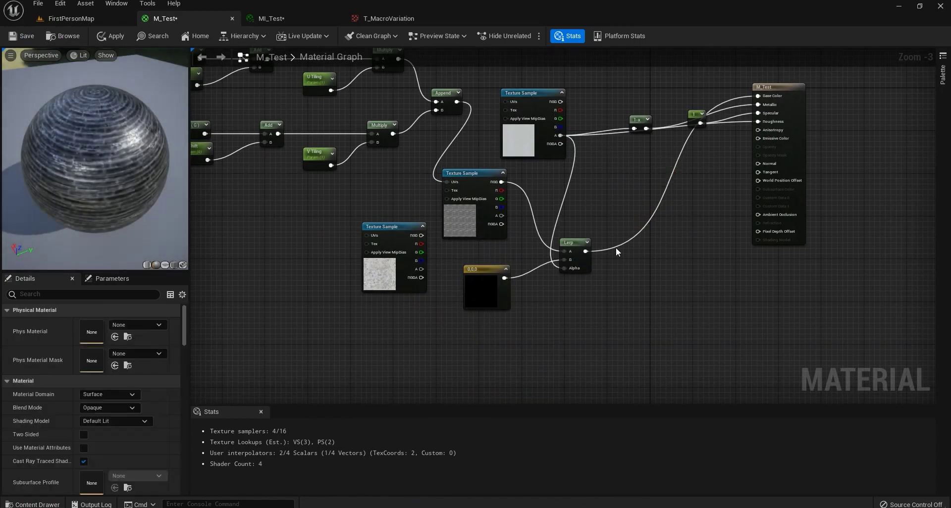
# Step: Connect the Append output to the upper Texture Sample's UVs and that sample's RGB output to M_Test's Base Color
pyautogui.moveTo(576, 243); pyautogui.dragTo(640, 169)
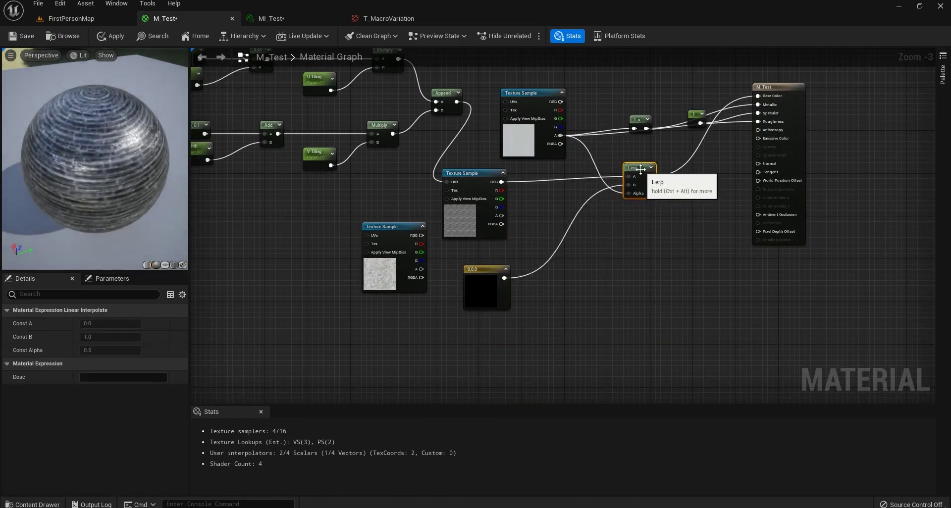
pyautogui.moveTo(391, 205); pyautogui.dragTo(416, 218, button='right')
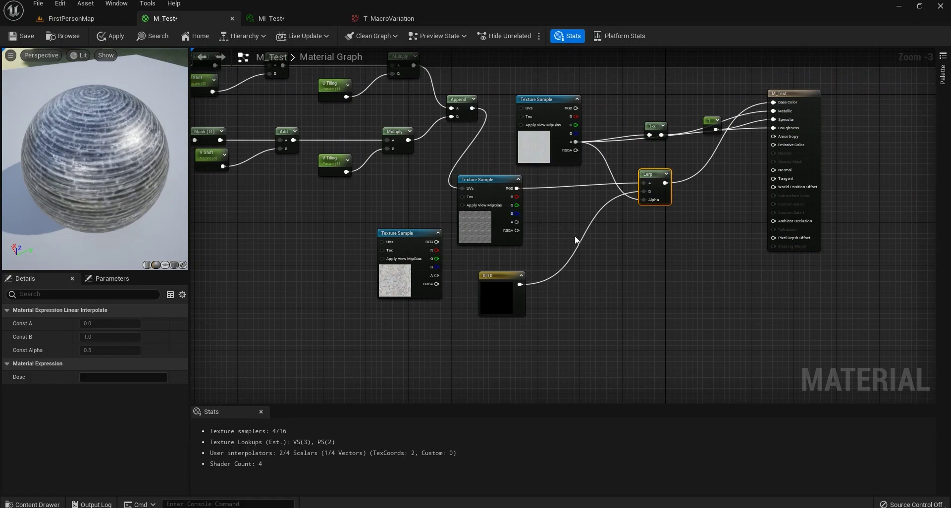
pyautogui.moveTo(471, 108); pyautogui.dragTo(526, 108)
pyautogui.moveTo(535, 149); pyautogui.dragTo(459, 181, button='right')
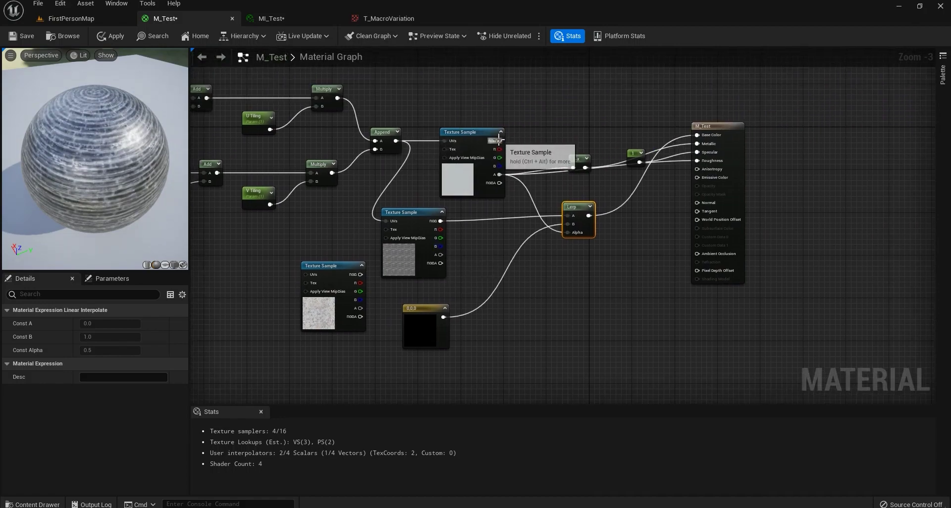
pyautogui.moveTo(498, 141); pyautogui.dragTo(705, 135)
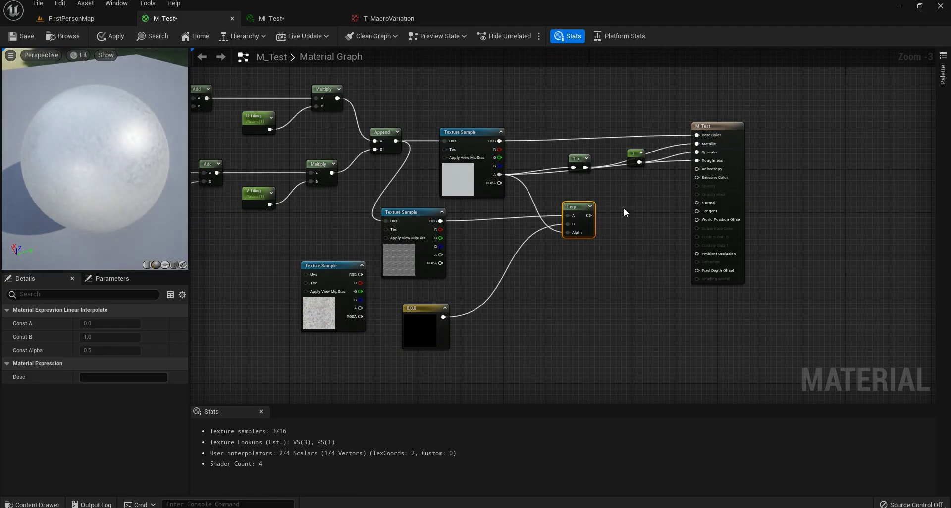
# Step: Delete the Lerp node, the black constant and the two lower Texture Samples from M_Test's graph
pyautogui.moveTo(623, 207); pyautogui.dragTo(421, 359)
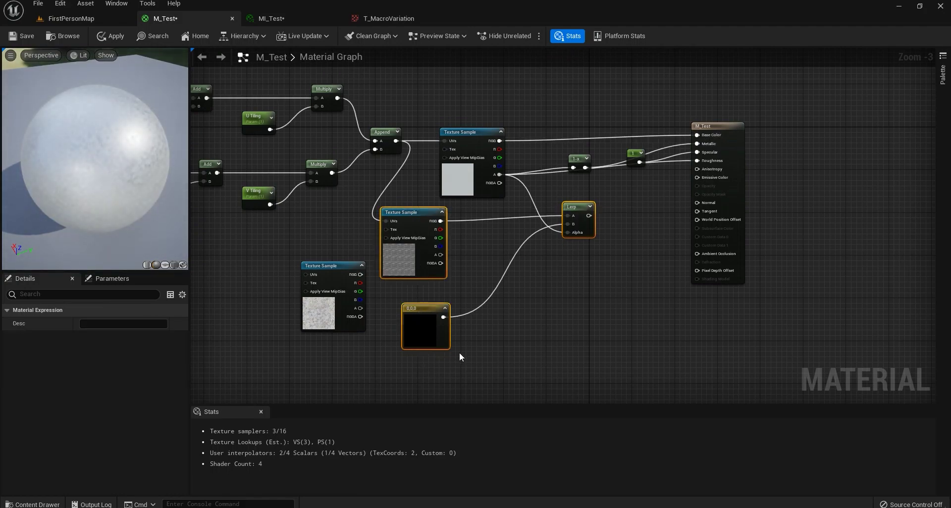
pyautogui.press('Delete')
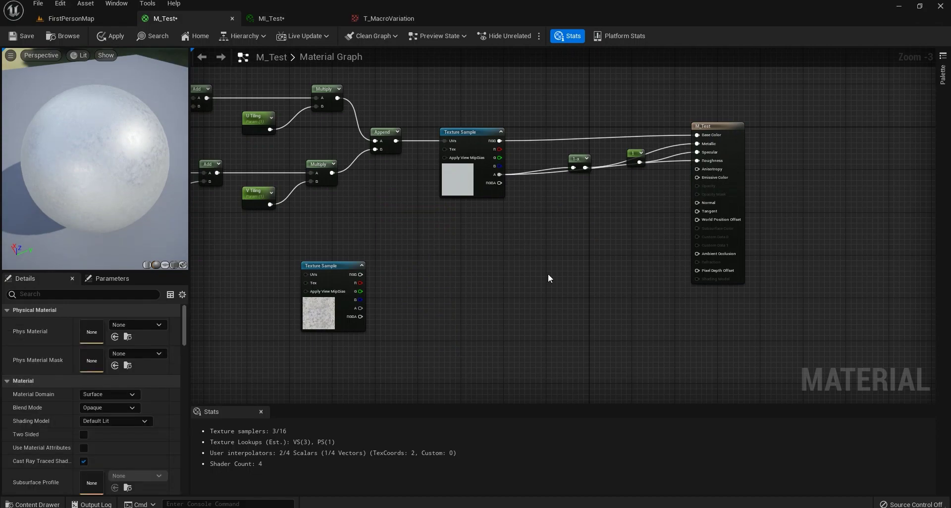
pyautogui.moveTo(420, 248); pyautogui.dragTo(346, 317)
pyautogui.press('Delete')
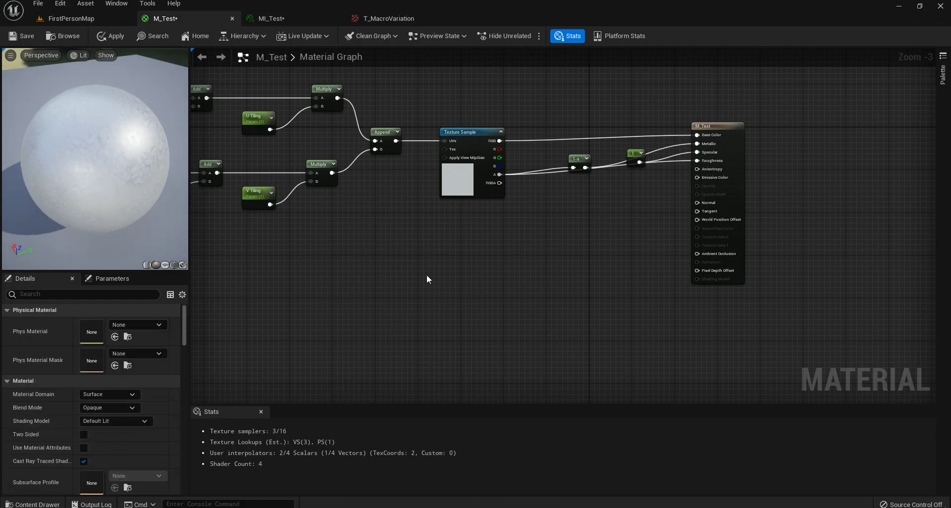
# Step: Add a Lerp node in the empty area below the remaining Texture Sample and place an Add node directly beneath it
pyautogui.moveTo(485, 277); pyautogui.dragTo(511, 266, button='right')
pyautogui.press('l')
pyautogui.click(499, 263)
pyautogui.moveTo(490, 323); pyautogui.dragTo(492, 287, button='right')
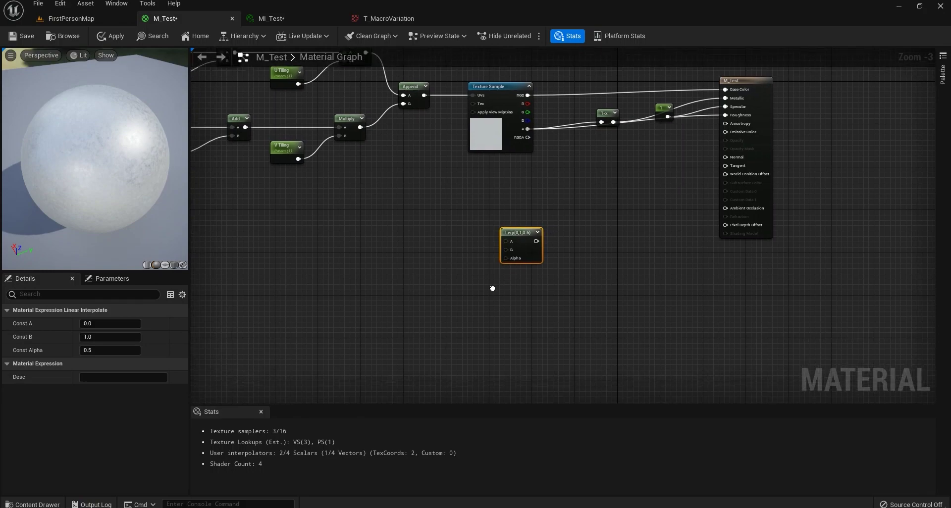
pyautogui.rightClick(490, 297)
pyautogui.write('add')
pyautogui.press('Return')
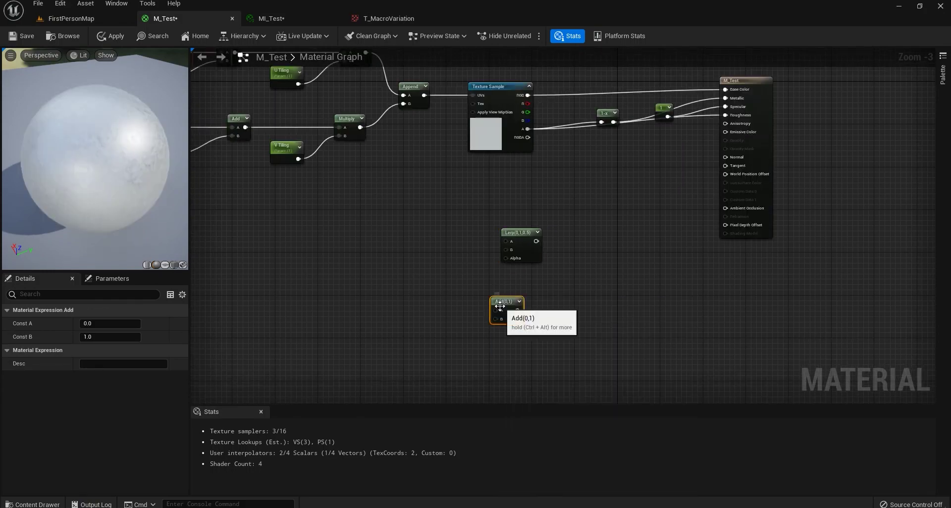
pyautogui.moveTo(502, 299); pyautogui.dragTo(517, 279)
# Step: Add a Multiply node beneath the Add node, align it with the column, and select the Lerp, Add and Multiply nodes together
pyautogui.rightClick(499, 316)
pyautogui.write('multi')
pyautogui.click(538, 193)
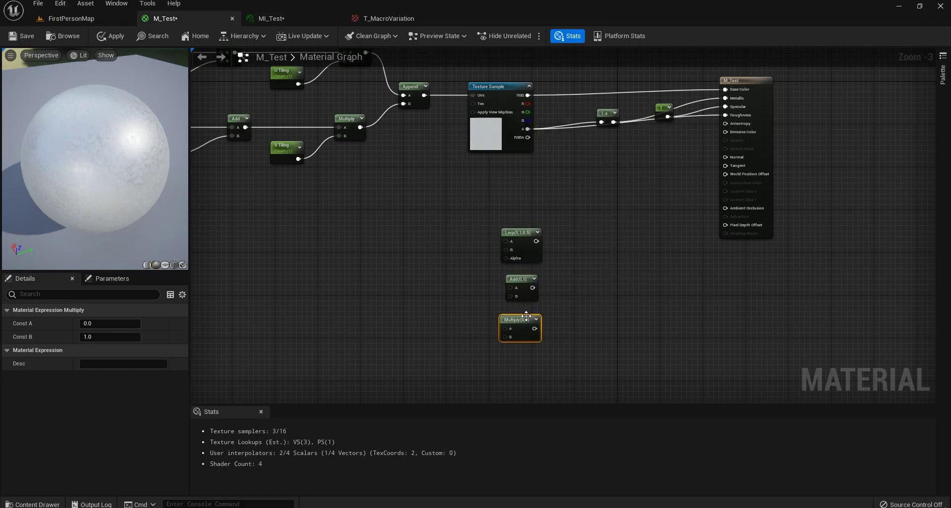
pyautogui.moveTo(582, 226); pyautogui.dragTo(465, 343)
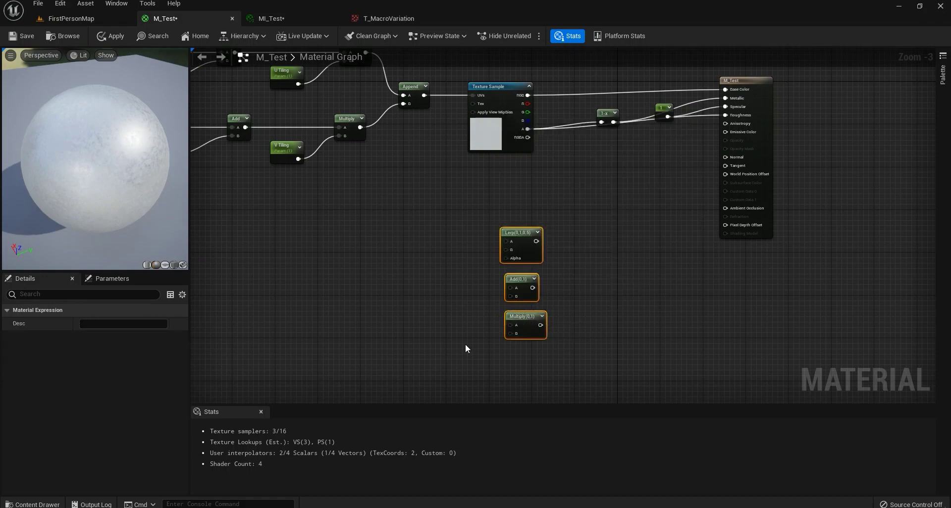